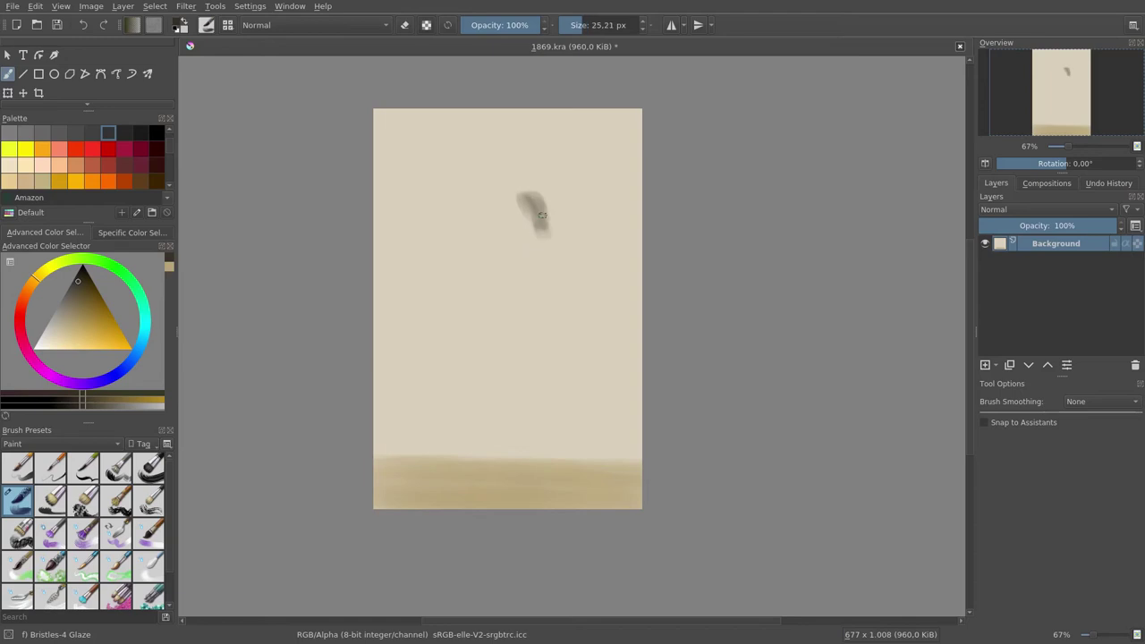
# Paint a dark grey head blob near the top of the canvas with the Bristles-4 Glaze brush.
pyautogui.moveTo(542, 215); pyautogui.dragTo(532, 199)
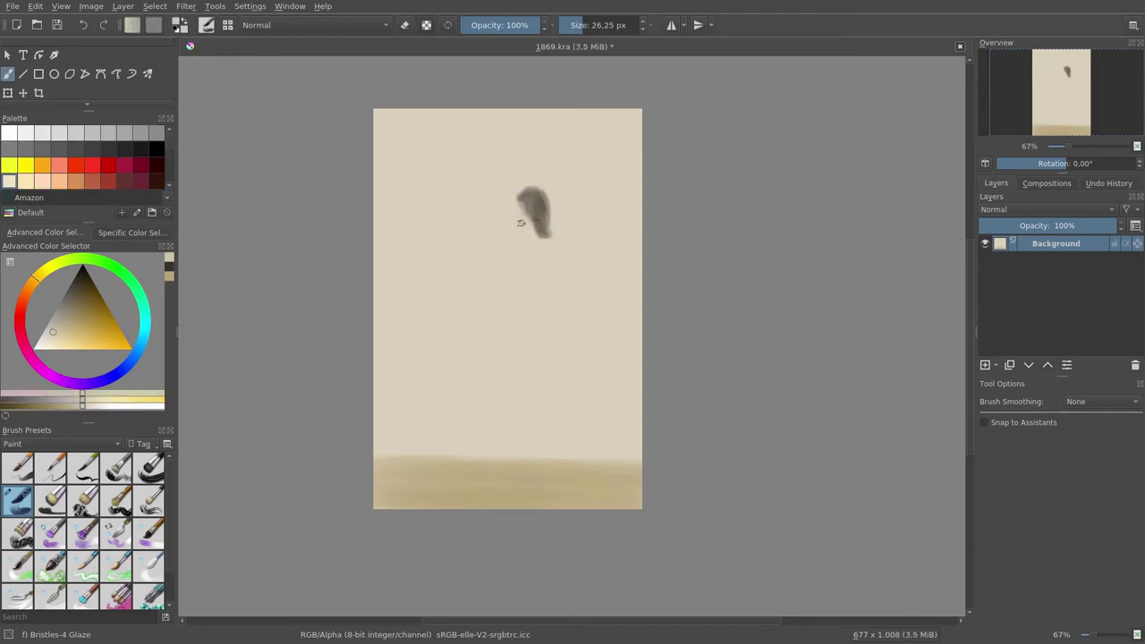
# Sketch a thin body stroke below the head and paint dark brown feet down to the ground.
pyautogui.moveTo(545, 243)
pyautogui.mouseDown()
pyautogui.moveTo(559, 333)
pyautogui.moveTo(537, 353)
pyautogui.moveTo(564, 351)
pyautogui.moveTo(579, 366)
pyautogui.moveTo(551, 416)
pyautogui.moveTo(528, 358)
pyautogui.mouseUp()
pyautogui.click(83, 328)
pyautogui.keyDown('ctrl'); pyautogui.click(536, 305); pyautogui.keyUp('ctrl')
pyautogui.keyDown('ctrl'); pyautogui.click(508, 421); pyautogui.keyUp('ctrl')
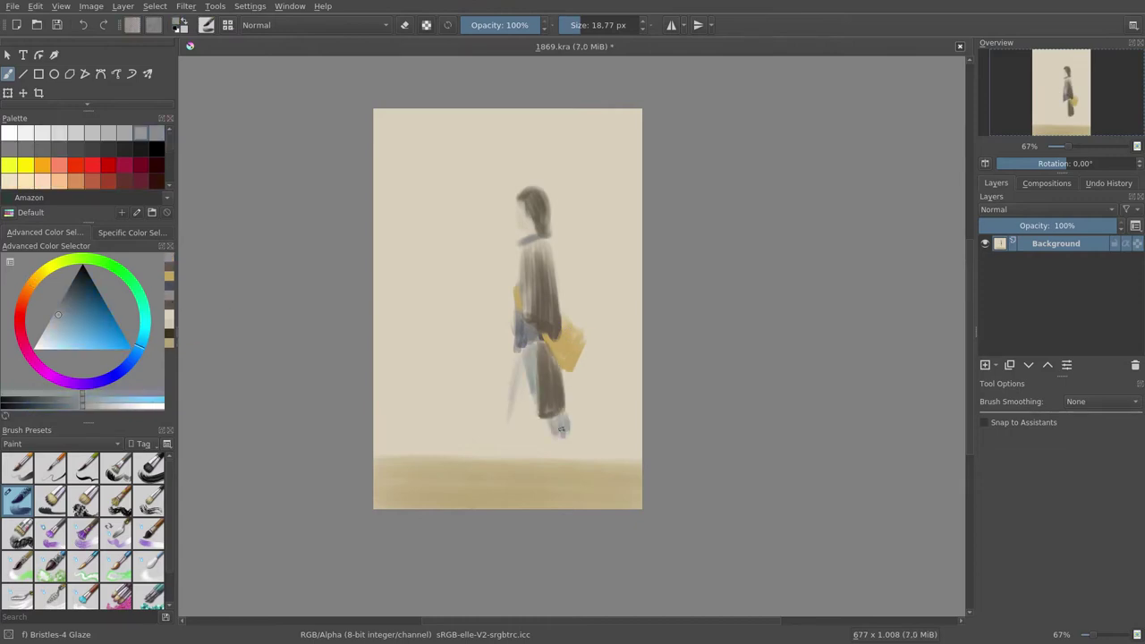
pyautogui.keyDown('ctrl'); pyautogui.click(550, 403); pyautogui.keyUp('ctrl')
pyautogui.moveTo(561, 421); pyautogui.dragTo(542, 468)
# Paint light blue trouser strokes down the left leg and a thin dark stroke along the arm.
pyautogui.keyDown('ctrl'); pyautogui.click(537, 376); pyautogui.keyUp('ctrl')
pyautogui.moveTo(535, 354); pyautogui.dragTo(491, 445)
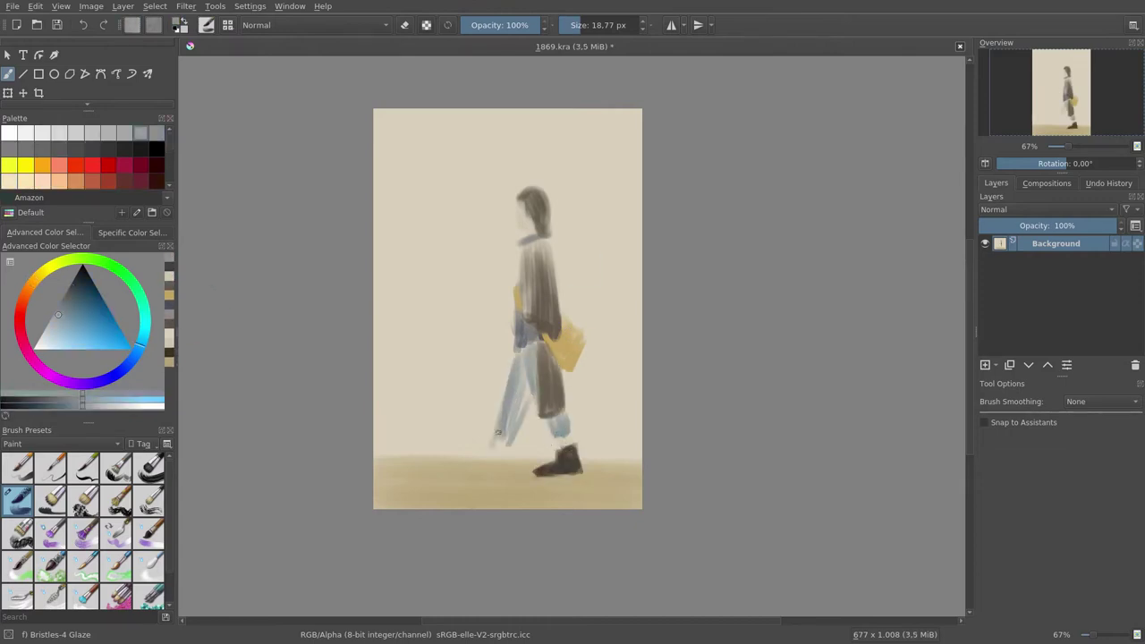
pyautogui.moveTo(494, 403); pyautogui.dragTo(483, 462)
pyautogui.keyDown('ctrl'); pyautogui.click(470, 446); pyautogui.keyUp('ctrl')
pyautogui.keyDown('ctrl'); pyautogui.click(537, 358); pyautogui.keyUp('ctrl')
pyautogui.moveTo(517, 283); pyautogui.dragTo(494, 394)
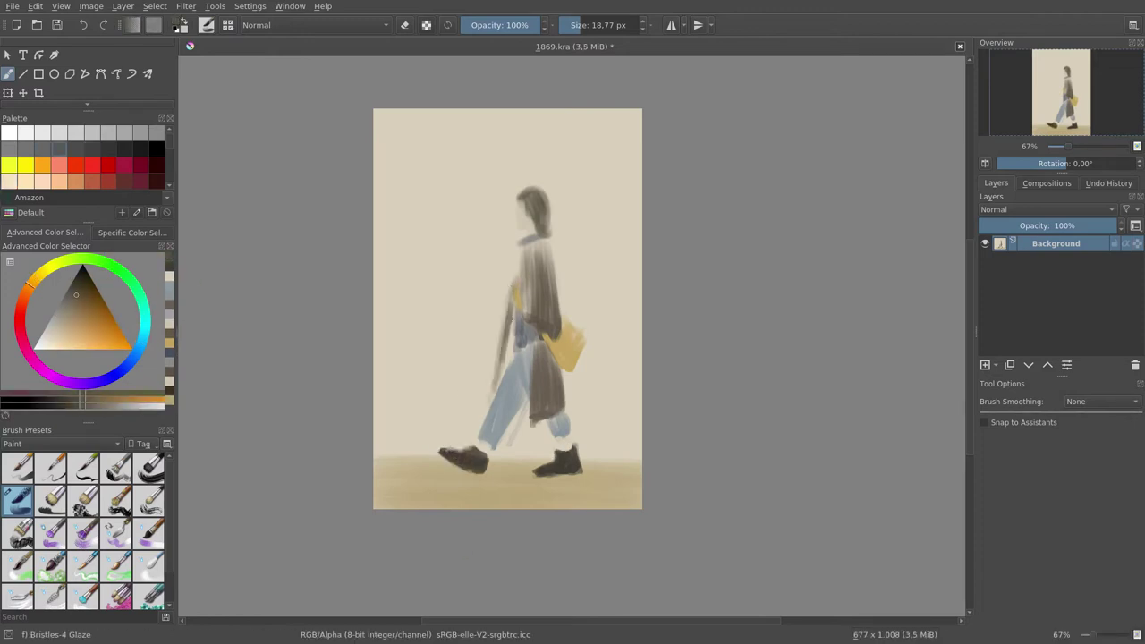
# Darken the coat's front edge in brown with a smaller brush, then sample khaki, tan and dark grey tones.
pyautogui.keyDown('ctrl'); pyautogui.click(537, 358); pyautogui.keyUp('ctrl')
pyautogui.press('[')
pyautogui.moveTo(519, 265); pyautogui.dragTo(497, 371)
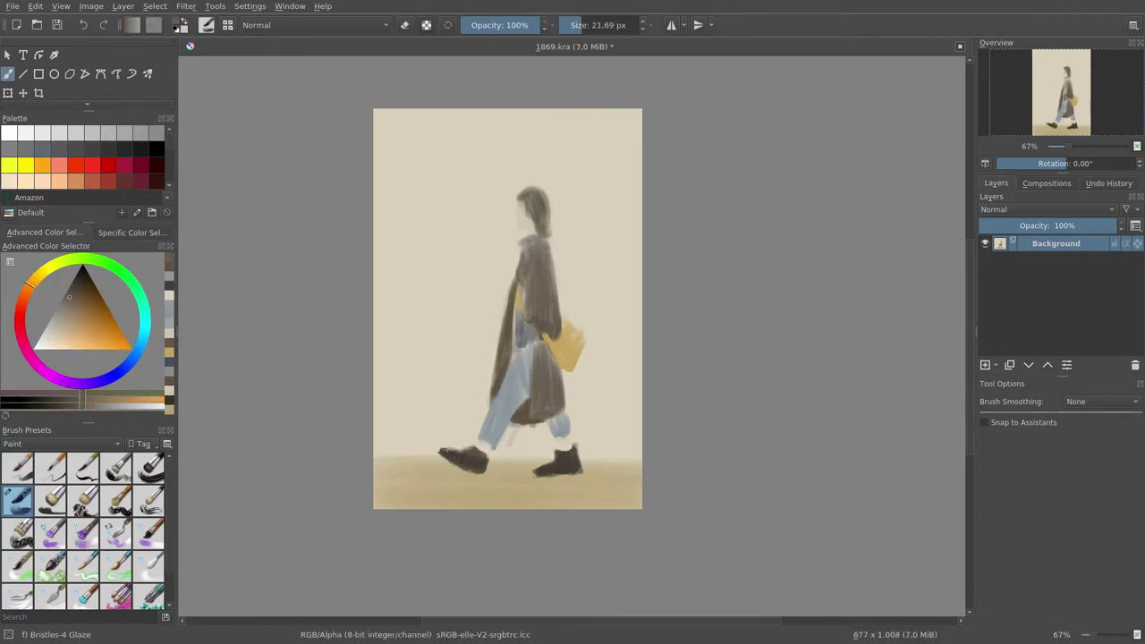
pyautogui.keyDown('ctrl'); pyautogui.click(535, 384); pyautogui.keyUp('ctrl')
pyautogui.press('[')
pyautogui.press('[')
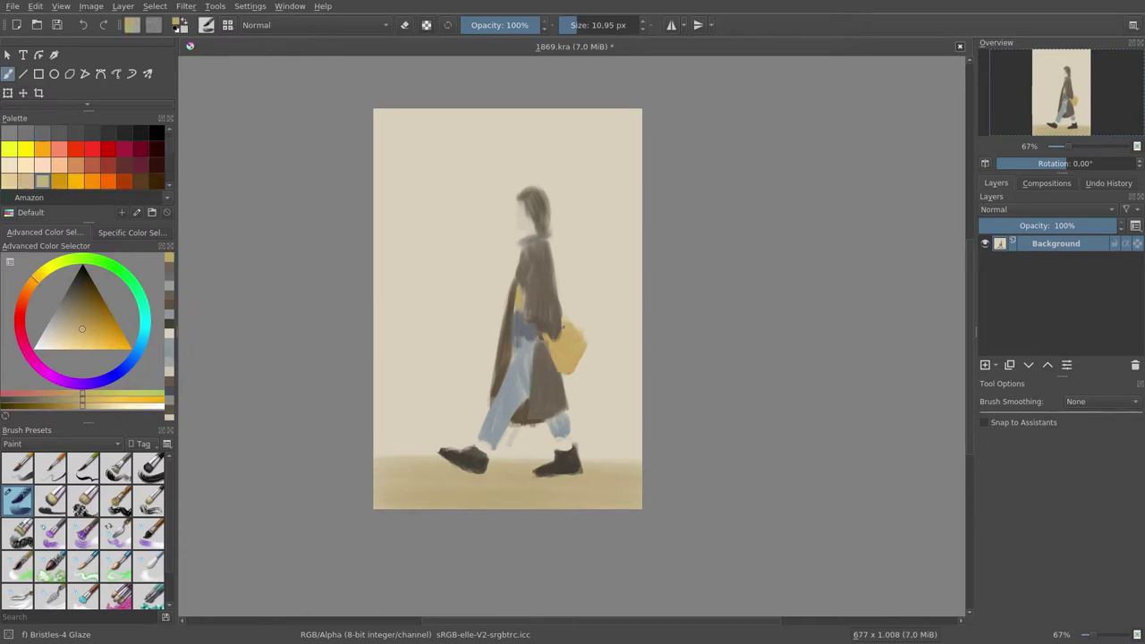
pyautogui.keyDown('ctrl'); pyautogui.click(489, 465); pyautogui.keyUp('ctrl')
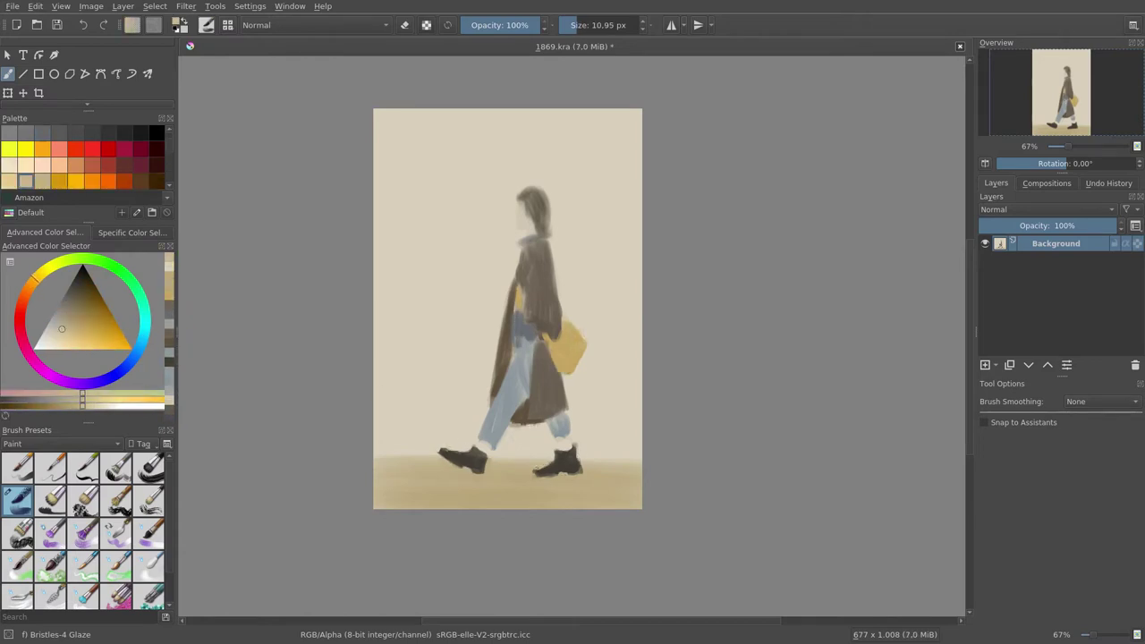
pyautogui.keyDown('ctrl'); pyautogui.click(479, 456); pyautogui.keyUp('ctrl')
# Darken the hair and the hair bun with dark strokes.
pyautogui.scroll(2, 537, 268)
pyautogui.moveTo(561, 268); pyautogui.dragTo(579, 312)
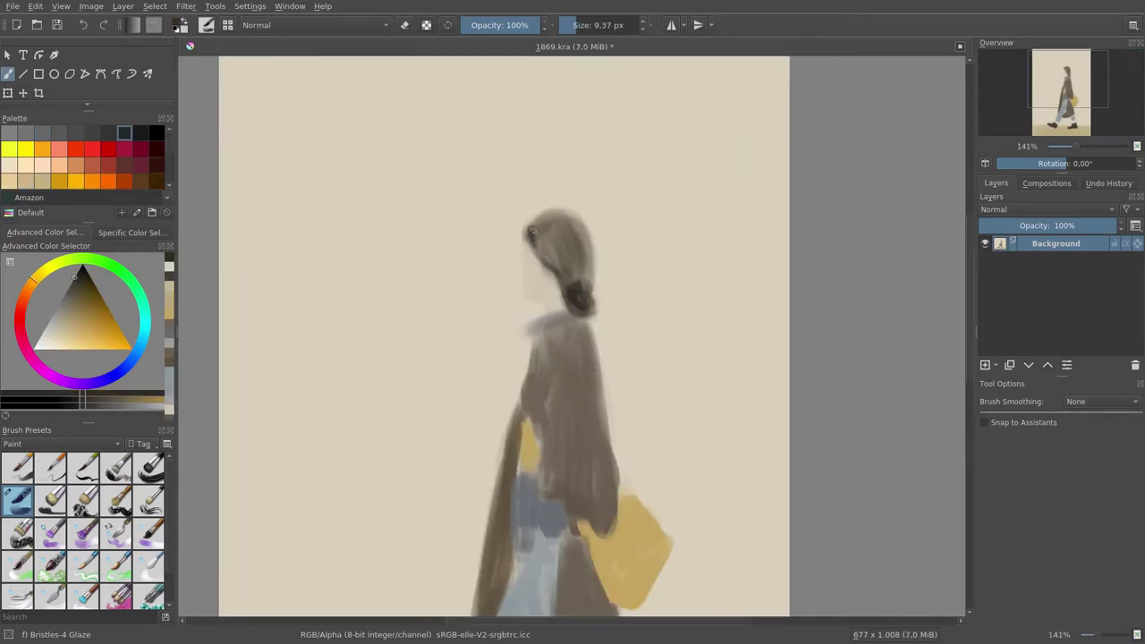
pyautogui.moveTo(532, 231)
pyautogui.mouseDown()
pyautogui.moveTo(581, 268)
pyautogui.moveTo(553, 257)
pyautogui.mouseUp()
pyautogui.moveTo(586, 310); pyautogui.dragTo(582, 278)
# Pick pinkish skin tones, zoom in on the head and lighten the left edge of the face.
pyautogui.keyDown('ctrl'); pyautogui.click(533, 273); pyautogui.keyUp('ctrl')
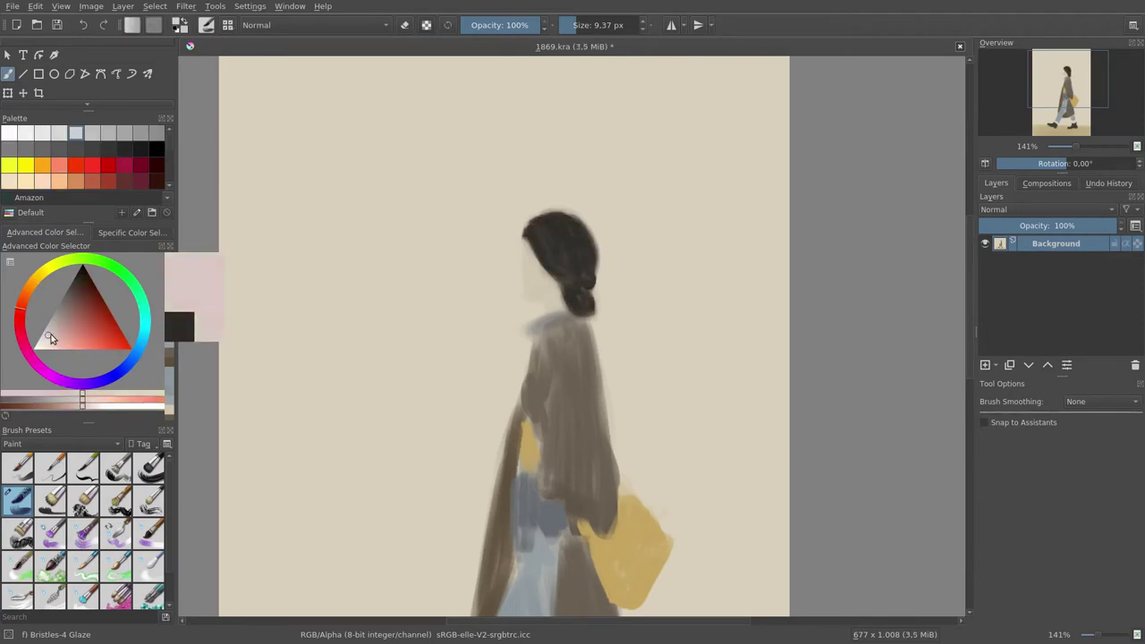
pyautogui.keyDown('ctrl'); pyautogui.click(525, 280); pyautogui.keyUp('ctrl')
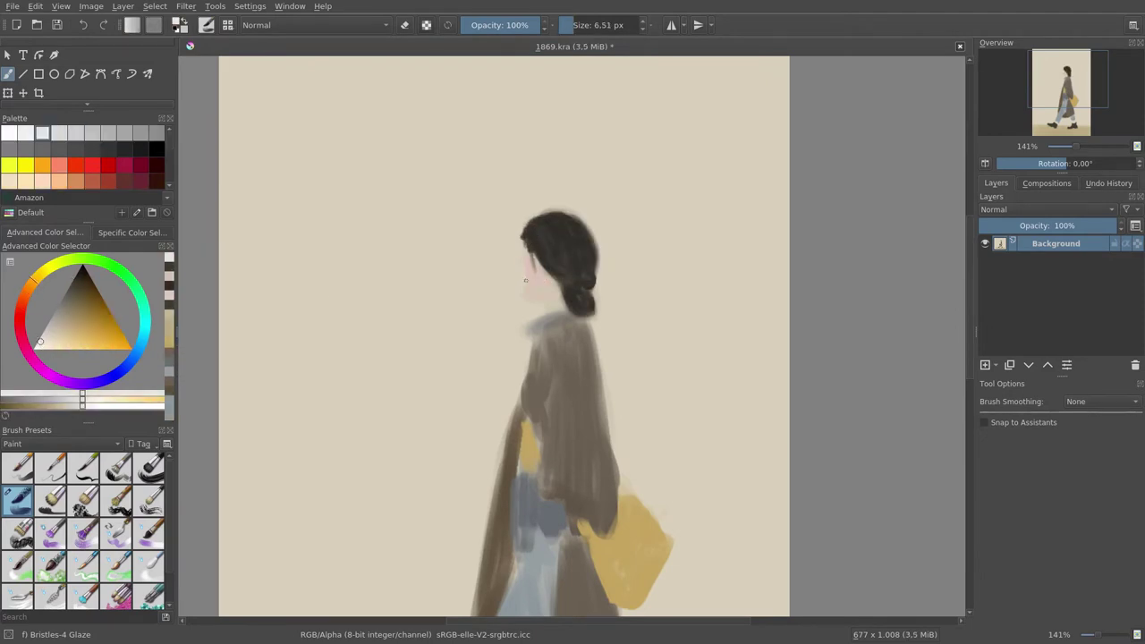
pyautogui.keyDown('ctrl'); pyautogui.click(538, 298); pyautogui.keyUp('ctrl')
pyautogui.press('[')
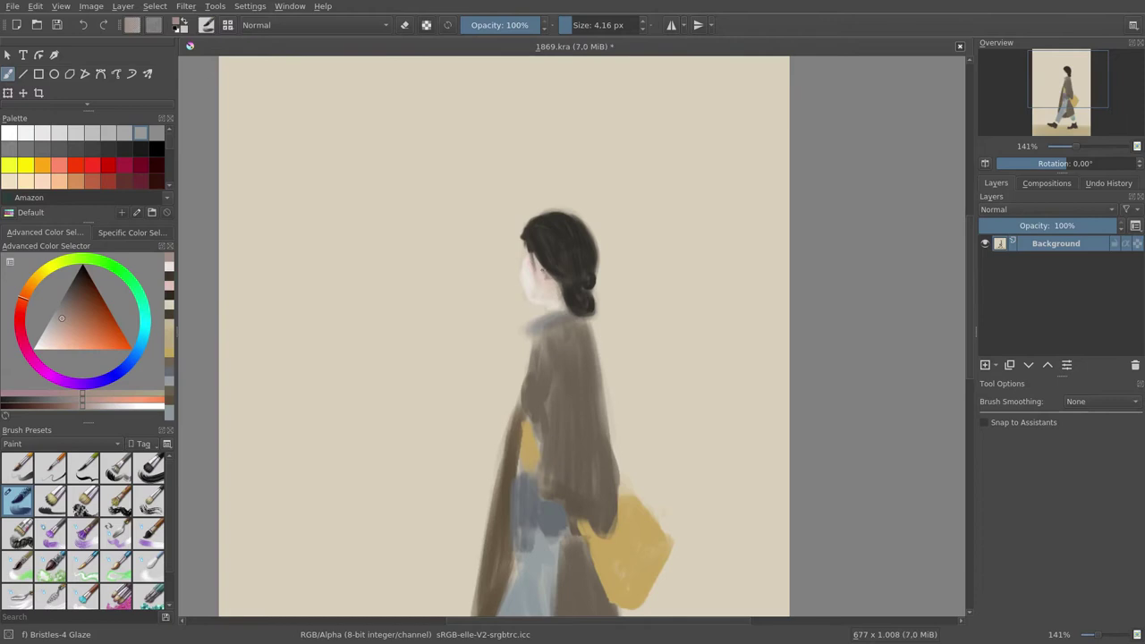
pyautogui.keyDown('ctrl'); pyautogui.click(560, 237); pyautogui.keyUp('ctrl')
pyautogui.press('[')
pyautogui.keyDown('ctrl'); pyautogui.click(535, 262); pyautogui.keyUp('ctrl')
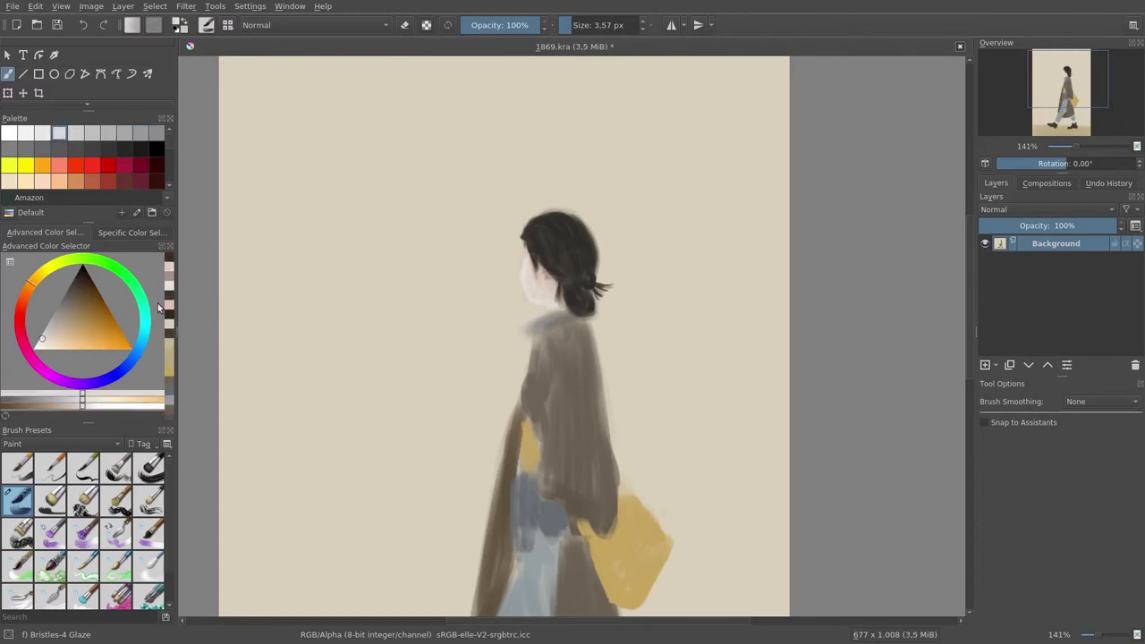
pyautogui.press('+')
pyautogui.press('+')
pyautogui.press(']')
pyautogui.press(']')
pyautogui.keyDown('ctrl'); pyautogui.click(507, 267); pyautogui.keyUp('ctrl')
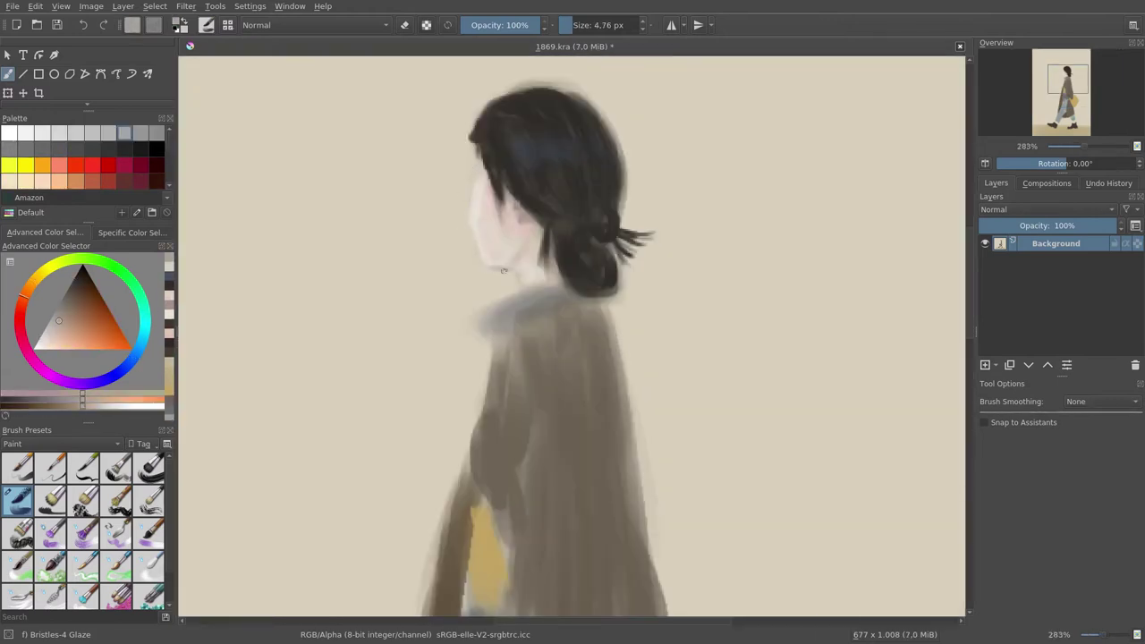
pyautogui.moveTo(488, 229); pyautogui.dragTo(479, 170)
# Paint the collar in dark blue-grey with a smaller brush.
pyautogui.keyDown('ctrl'); pyautogui.click(550, 286); pyautogui.keyUp('ctrl')
pyautogui.press('[')
pyautogui.press('[')
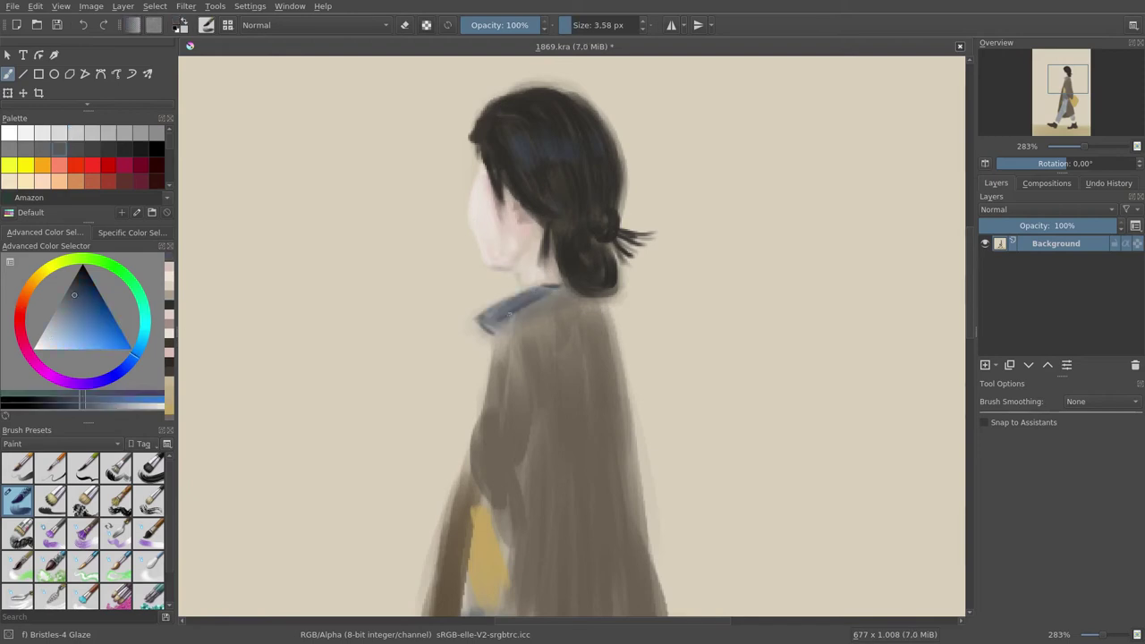
pyautogui.scroll(-3, 537, 295)
pyautogui.moveTo(510, 315)
pyautogui.mouseDown()
pyautogui.moveTo(537, 295)
pyautogui.moveTo(528, 224)
pyautogui.mouseUp()
pyautogui.keyDown('ctrl'); pyautogui.click(519, 268); pyautogui.keyUp('ctrl')
# Add dark brown strokes down the coat's right side and fold lines on the sleeve.
pyautogui.keyDown('ctrl'); pyautogui.click(521, 229); pyautogui.keyUp('ctrl')
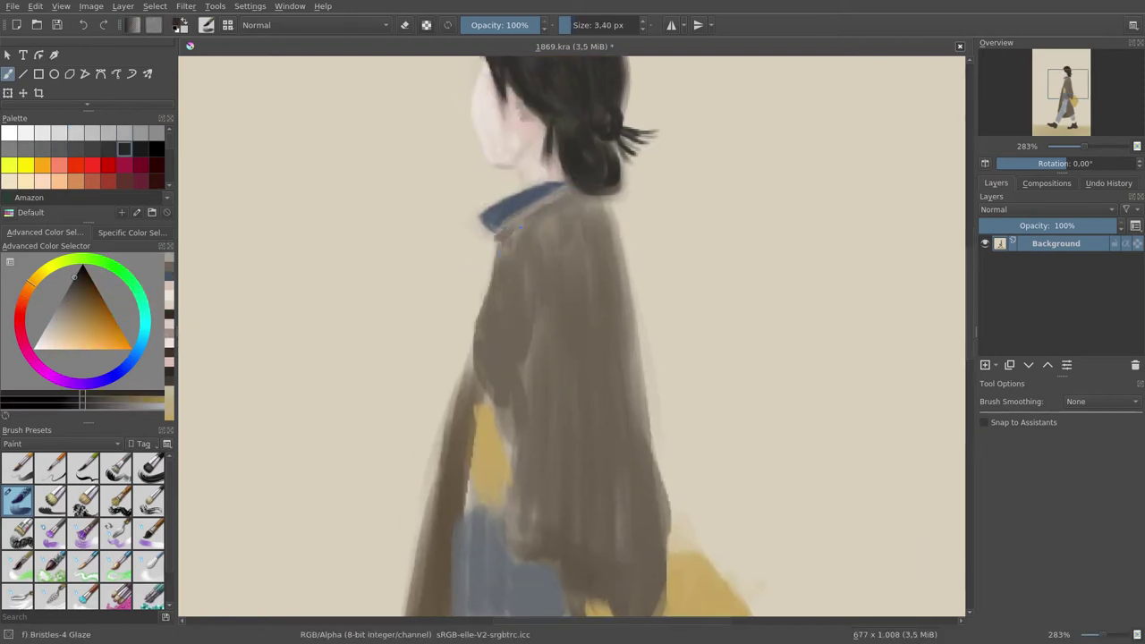
pyautogui.scroll(-4, 555, 268)
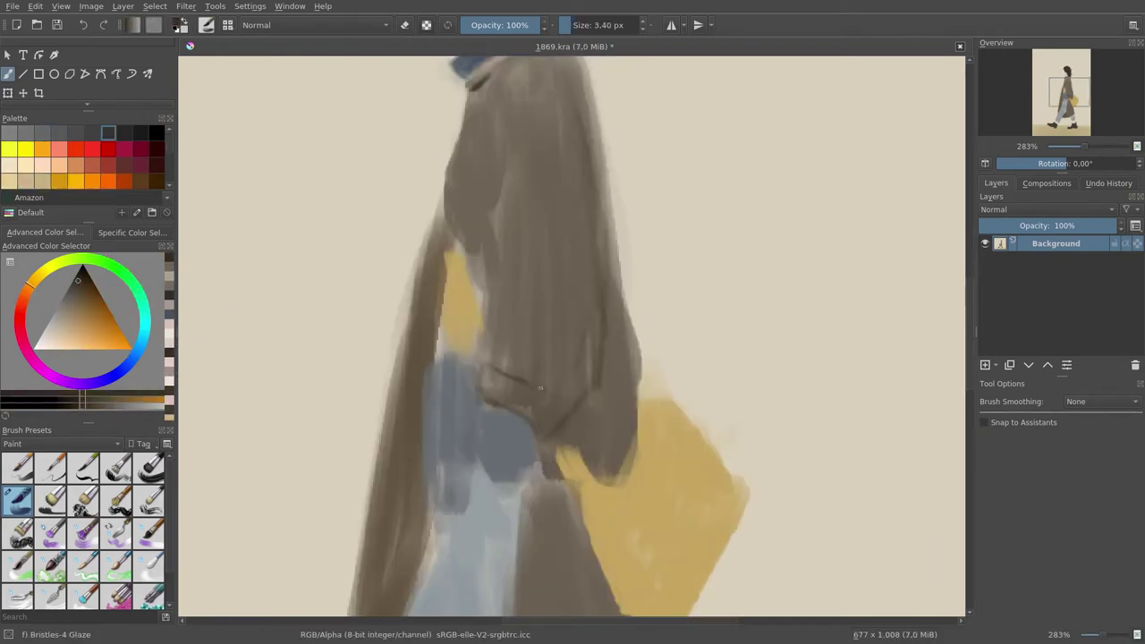
pyautogui.moveTo(540, 388); pyautogui.dragTo(573, 422)
pyautogui.scroll(3, 540, 358)
pyautogui.keyDown('ctrl'); pyautogui.click(540, 271); pyautogui.keyUp('ctrl')
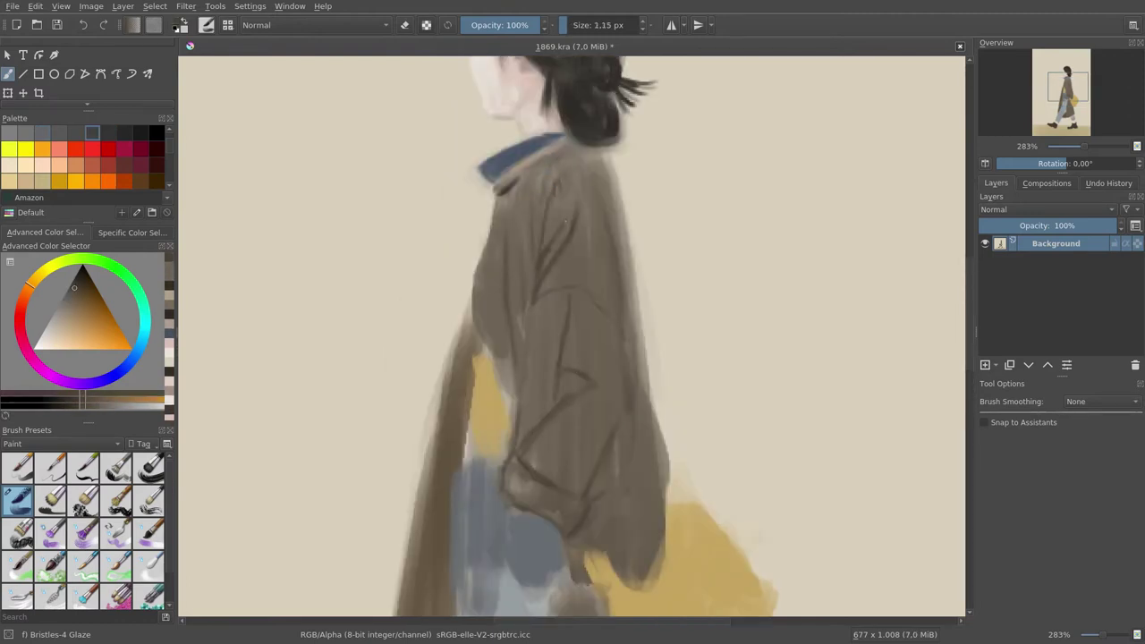
pyautogui.press(']')
pyautogui.press(']')
pyautogui.press(']')
pyautogui.moveTo(560, 182); pyautogui.dragTo(608, 296)
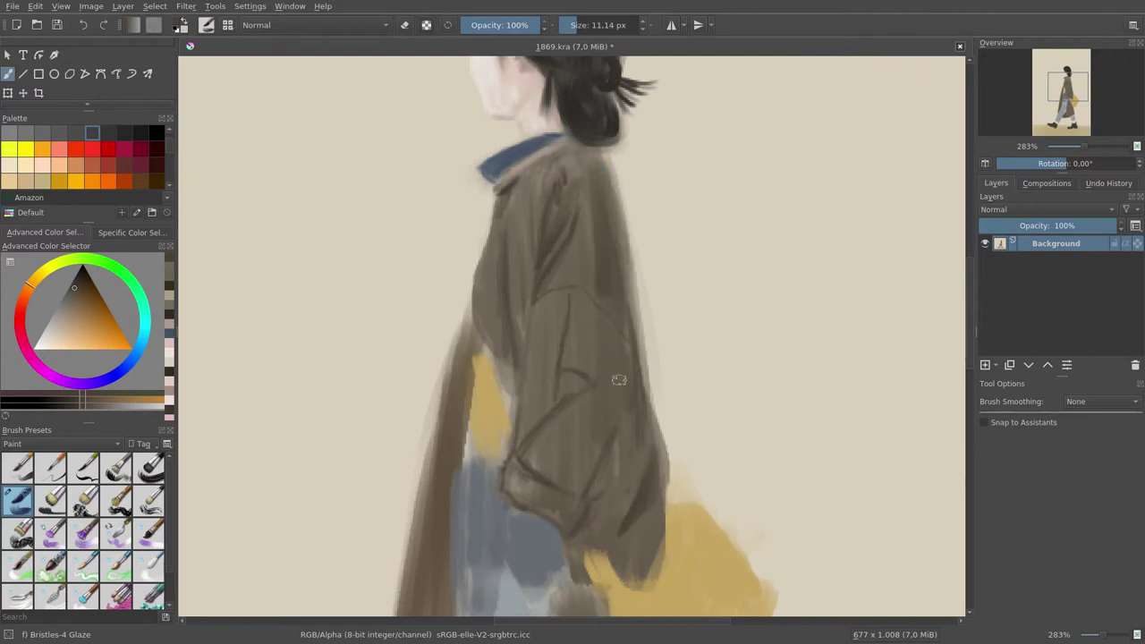
pyautogui.moveTo(617, 412); pyautogui.dragTo(581, 378)
# Repaint the bag a warmer orange-tan, then sample a dark grey from the canvas.
pyautogui.scroll(-4, 656, 408)
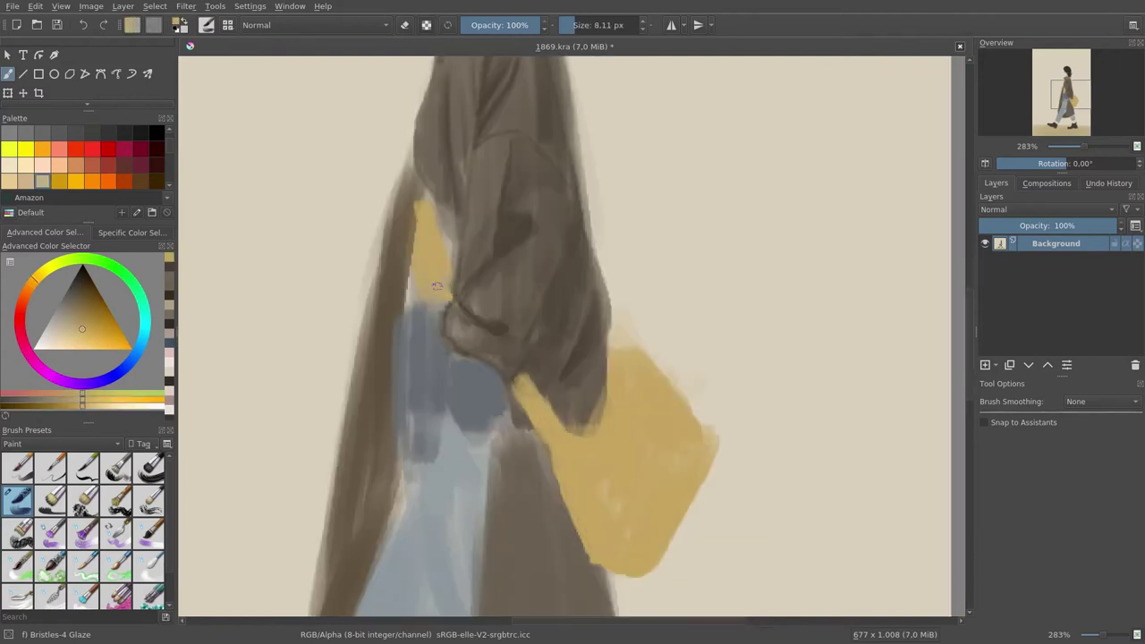
pyautogui.keyDown('ctrl'); pyautogui.click(424, 199); pyautogui.keyUp('ctrl')
pyautogui.moveTo(688, 424); pyautogui.dragTo(614, 358)
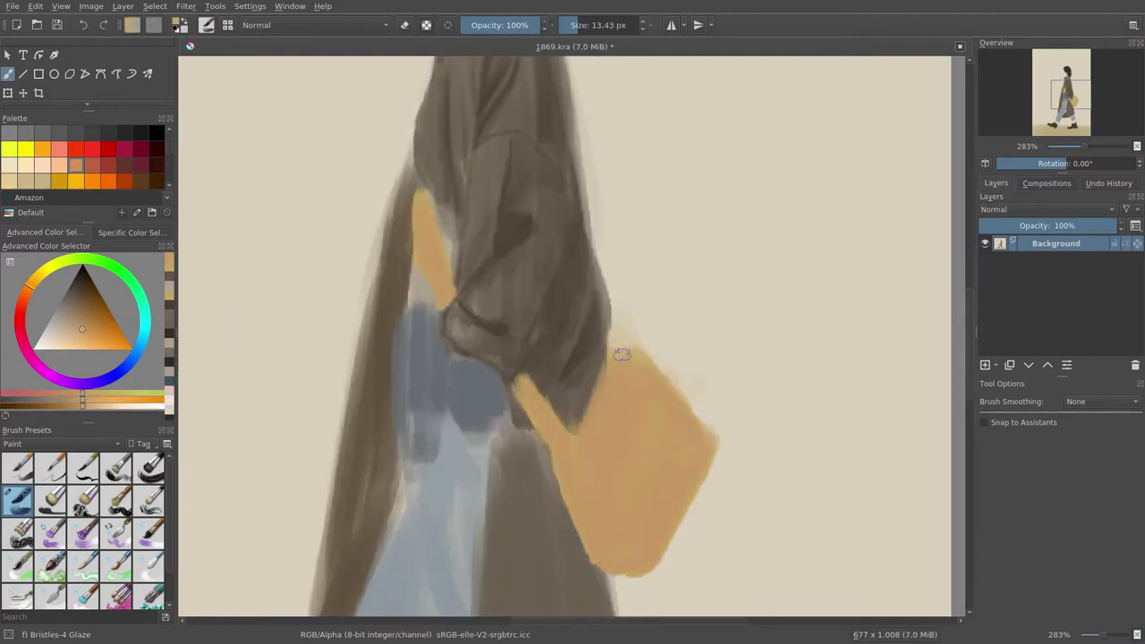
pyautogui.scroll(-3, 614, 358)
pyautogui.scroll(-3, 524, 327)
pyautogui.keyDown('ctrl'); pyautogui.scroll(-3, 524, 327); pyautogui.keyUp('ctrl')
pyautogui.keyDown('ctrl'); pyautogui.click(572, 255); pyautogui.keyUp('ctrl')
# Paint short dark strokes on the coat with a smaller brush, sampling darker and lighter coat tones.
pyautogui.press('[')
pyautogui.press('[')
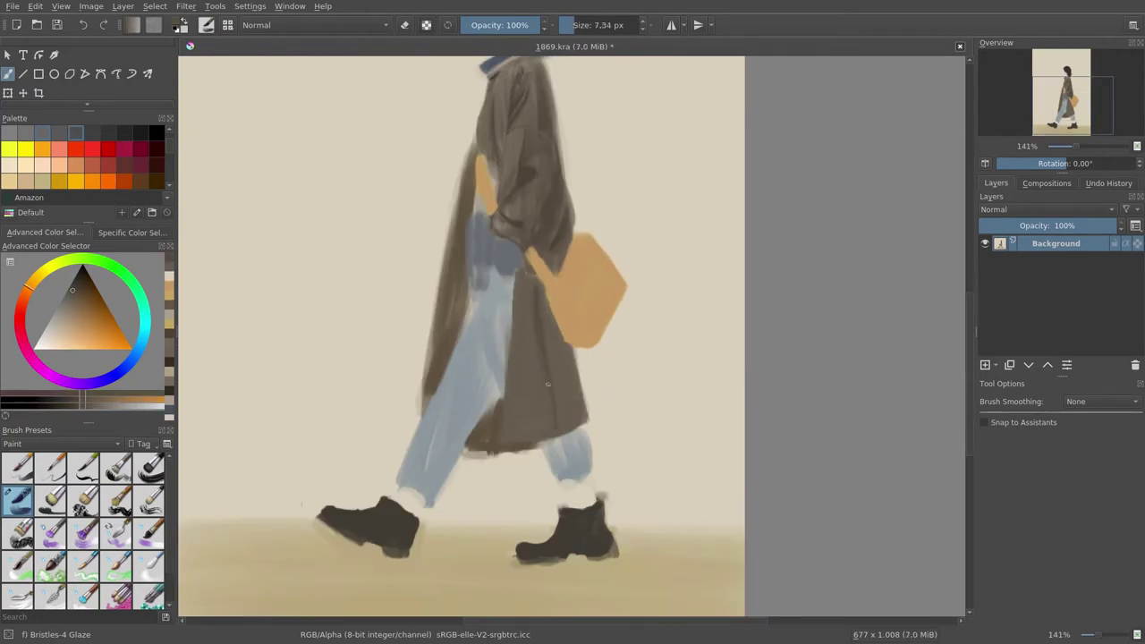
pyautogui.press('[')
pyautogui.keyDown('ctrl'); pyautogui.click(567, 359); pyautogui.keyUp('ctrl')
pyautogui.moveTo(538, 282)
pyautogui.mouseDown()
pyautogui.moveTo(545, 365)
pyautogui.moveTo(506, 437)
pyautogui.mouseUp()
pyautogui.press('[')
pyautogui.keyDown('ctrl'); pyautogui.click(527, 415); pyautogui.keyUp('ctrl')
pyautogui.press('[')
pyautogui.keyDown('ctrl'); pyautogui.click(505, 380); pyautogui.keyUp('ctrl')
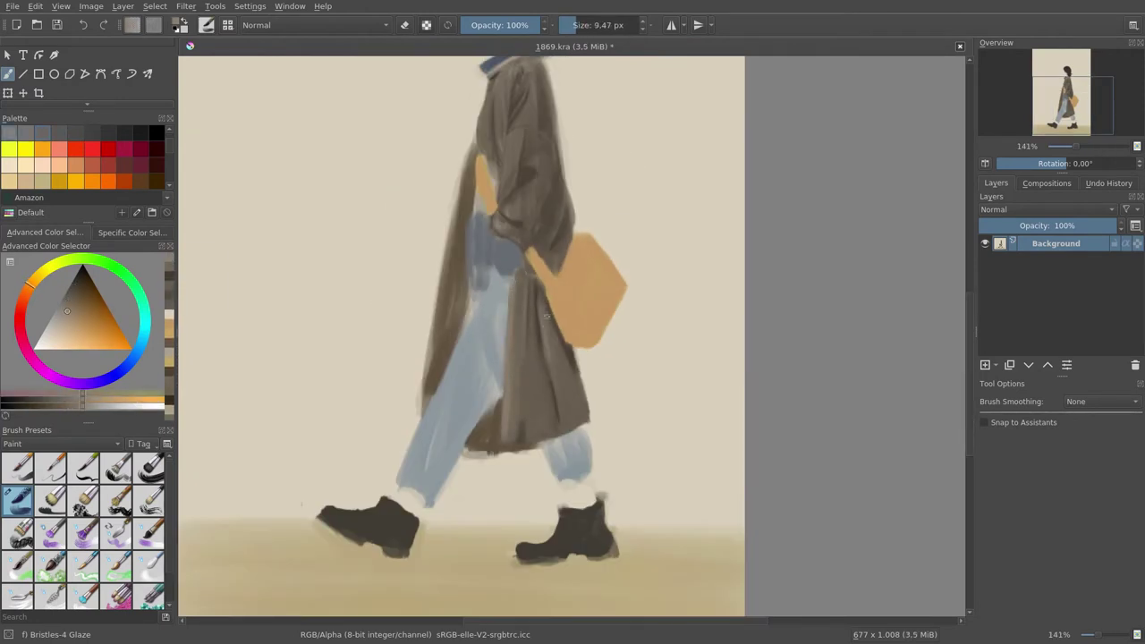
pyautogui.keyDown('ctrl'); pyautogui.click(546, 317); pyautogui.keyUp('ctrl')
# Zoom in and darken the coat's left edge all the way down to the hem.
pyautogui.press('[')
pyautogui.press('[')
pyautogui.press('[')
pyautogui.press('+')
pyautogui.press(']')
pyautogui.press(']')
pyautogui.press(']')
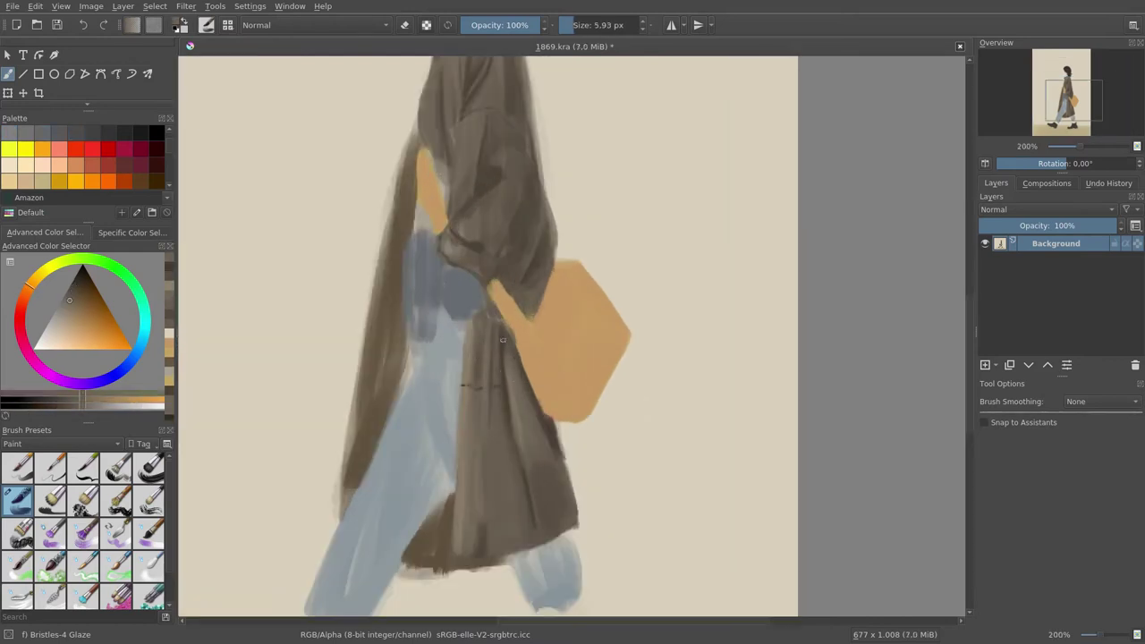
pyautogui.keyDown('ctrl'); pyautogui.click(534, 495); pyautogui.keyUp('ctrl')
pyautogui.moveTo(586, 478); pyautogui.dragTo(575, 419)
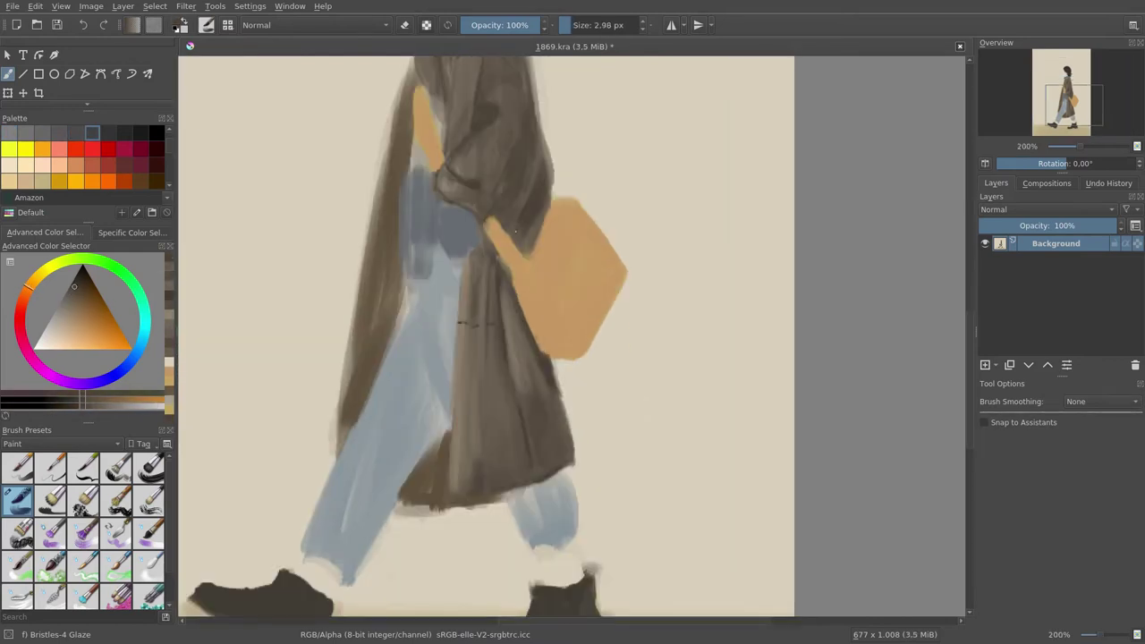
pyautogui.moveTo(388, 276)
pyautogui.mouseDown()
pyautogui.moveTo(461, 315)
pyautogui.moveTo(440, 380)
pyautogui.mouseUp()
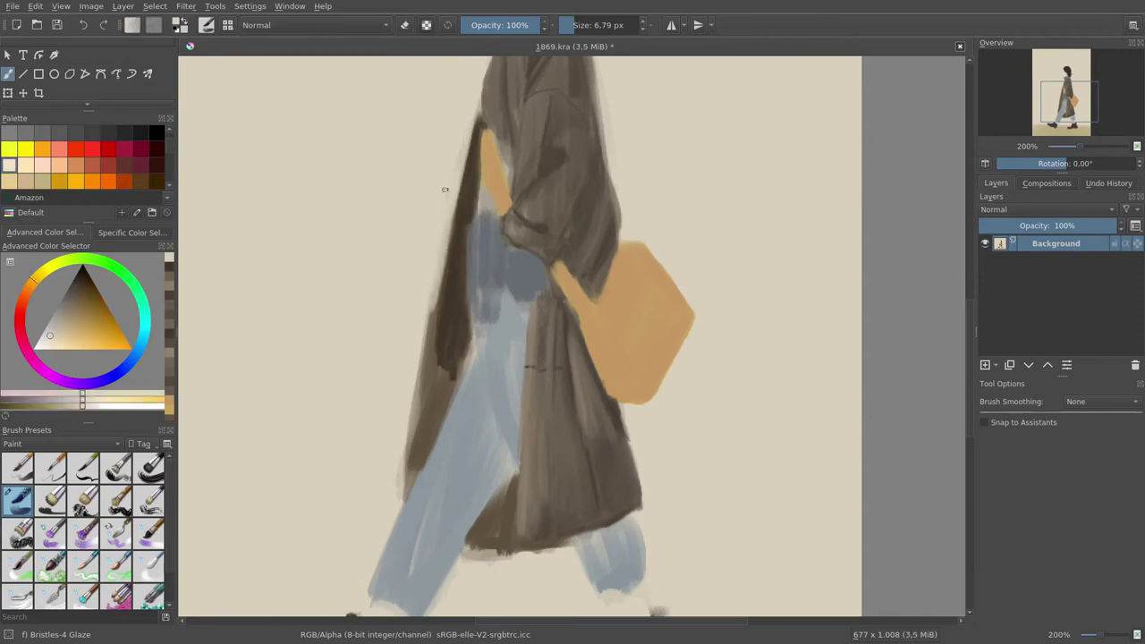
pyautogui.moveTo(475, 125); pyautogui.dragTo(408, 494)
# Bring the boots into view and pick light blue and grey-blue tones for the trousers.
pyautogui.moveTo(493, 520); pyautogui.dragTo(506, 381)
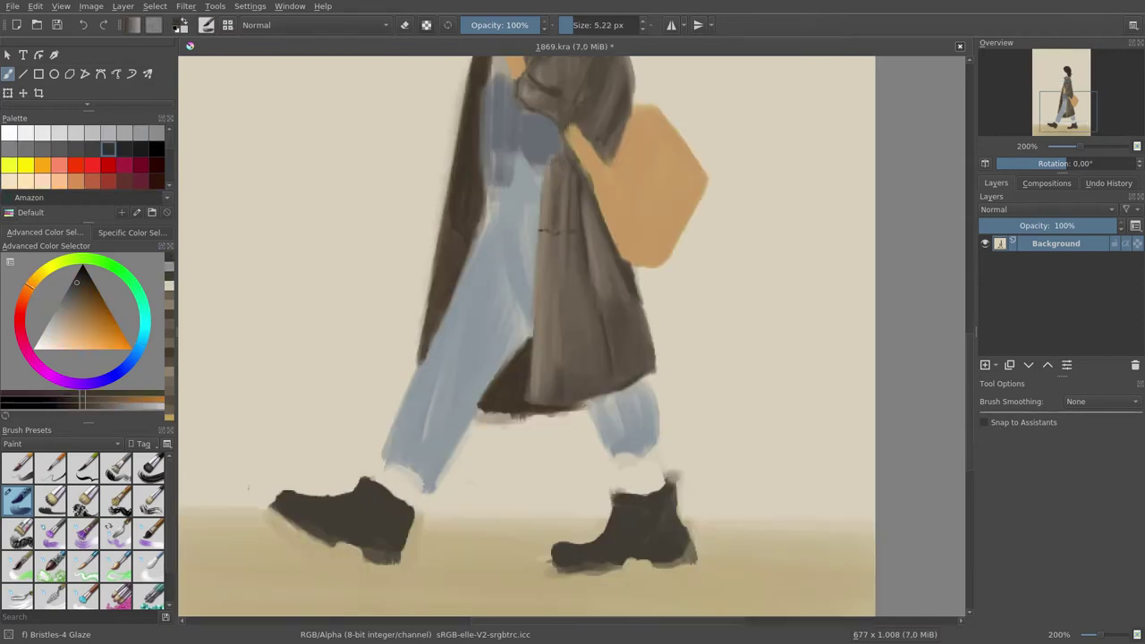
pyautogui.keyDown('ctrl'); pyautogui.click(388, 436); pyautogui.keyUp('ctrl')
pyautogui.keyDown('ctrl'); pyautogui.click(609, 399); pyautogui.keyUp('ctrl')
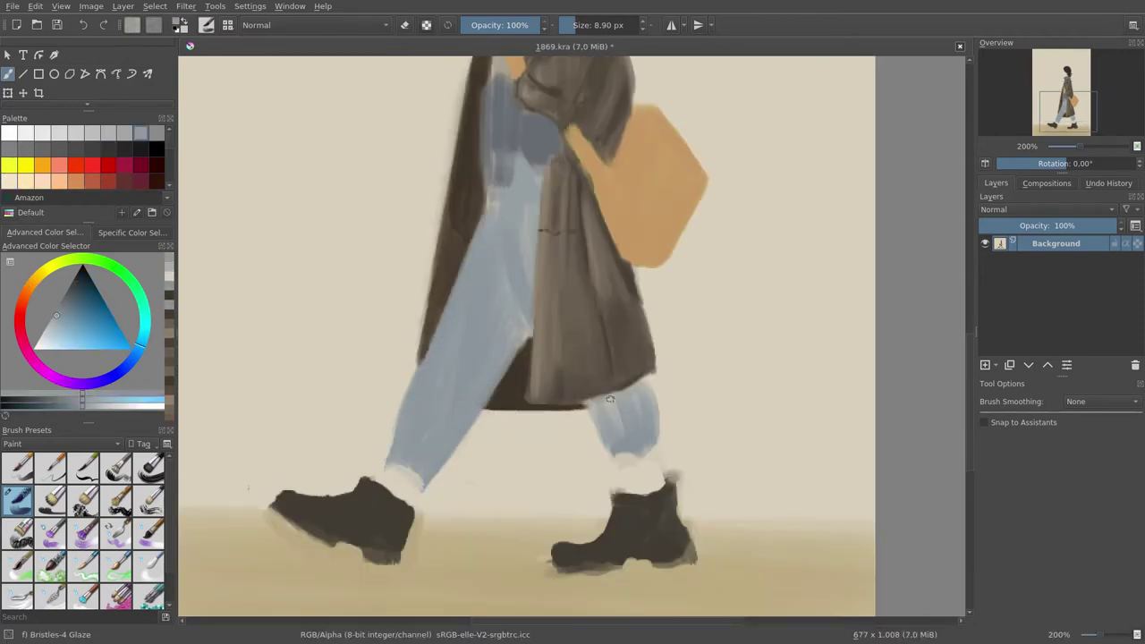
pyautogui.keyDown('ctrl'); pyautogui.click(634, 383); pyautogui.keyUp('ctrl')
pyautogui.scroll(-4, 635, 383)
pyautogui.scroll(4, 518, 341)
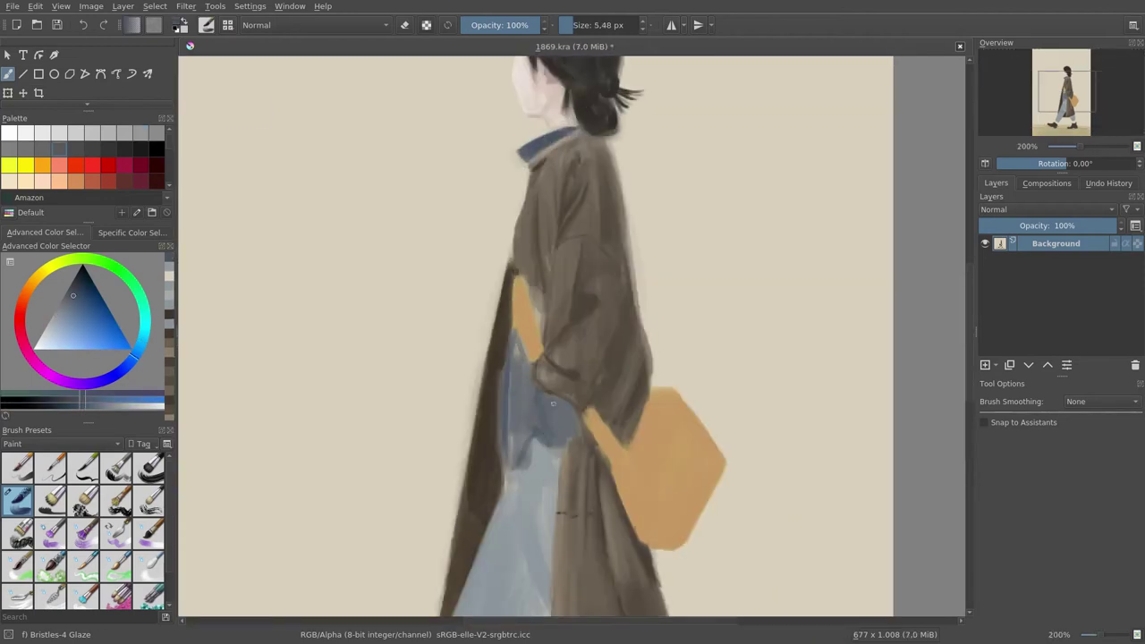
# Paint over the sweater under the coat in dark navy blue.
pyautogui.moveTo(528, 383); pyautogui.dragTo(508, 465)
pyautogui.moveTo(515, 333)
pyautogui.mouseDown()
pyautogui.moveTo(506, 471)
pyautogui.moveTo(554, 429)
pyautogui.mouseUp()
pyautogui.moveTo(535, 386); pyautogui.dragTo(514, 460)
pyautogui.keyDown('ctrl'); pyautogui.click(514, 270); pyautogui.keyUp('ctrl')
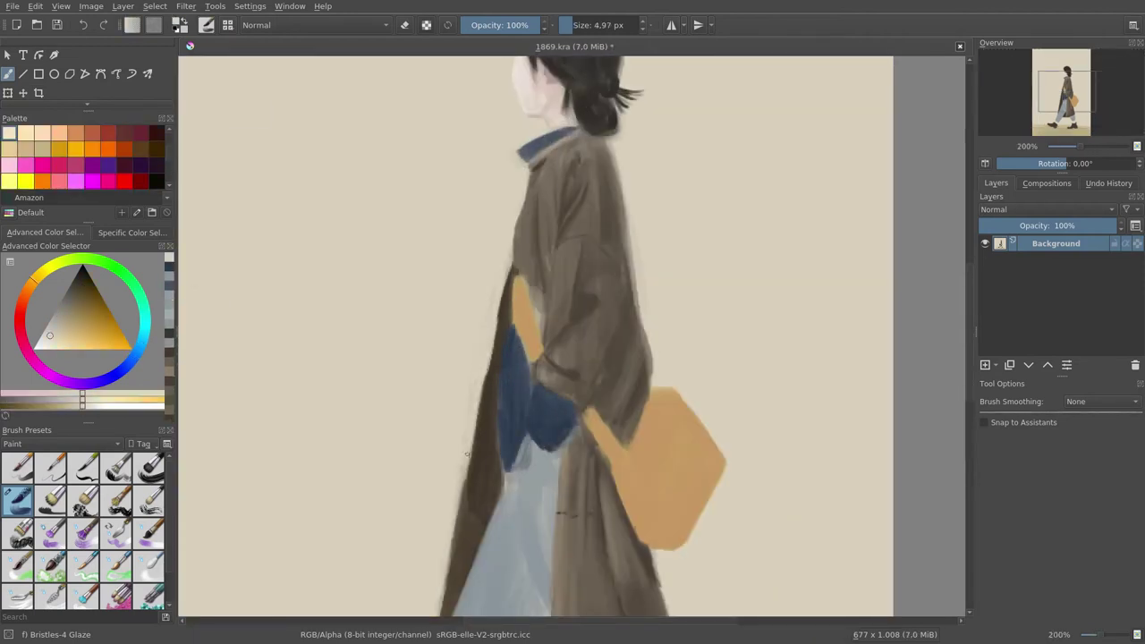
pyautogui.press('+')
pyautogui.keyDown('ctrl'); pyautogui.click(501, 413); pyautogui.keyUp('ctrl')
pyautogui.press('[')
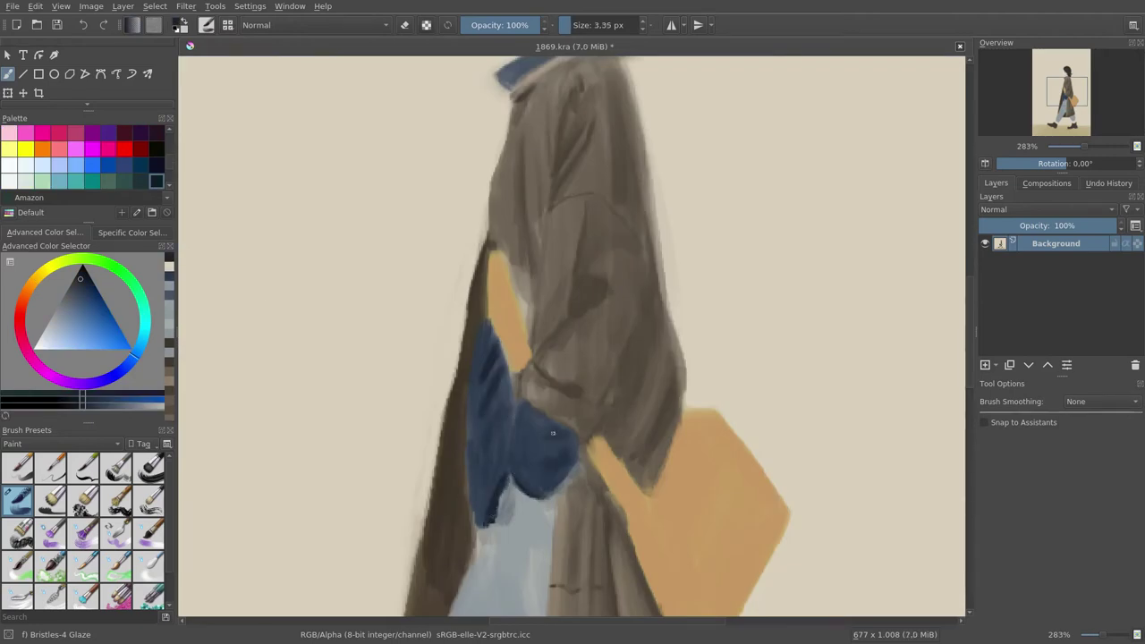
# Sample coat brown, brownish grey, tan and blue-grey tones for small touch-ups on the coat front.
pyautogui.keyDown('ctrl'); pyautogui.click(493, 345); pyautogui.keyUp('ctrl')
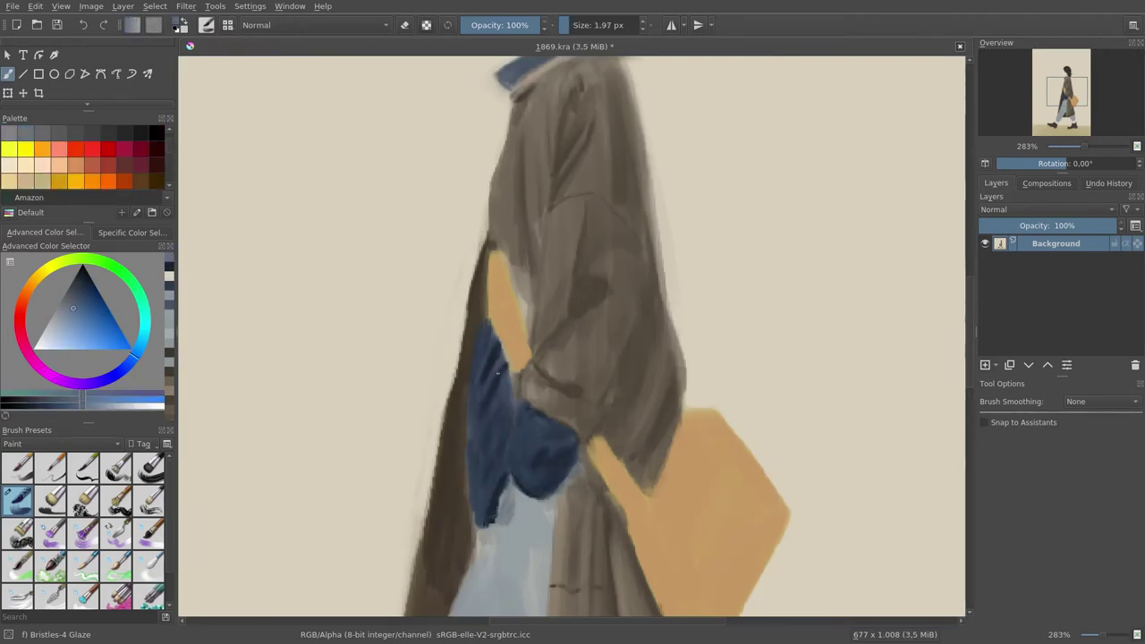
pyautogui.scroll(-4, 499, 429)
pyautogui.scroll(4, 521, 388)
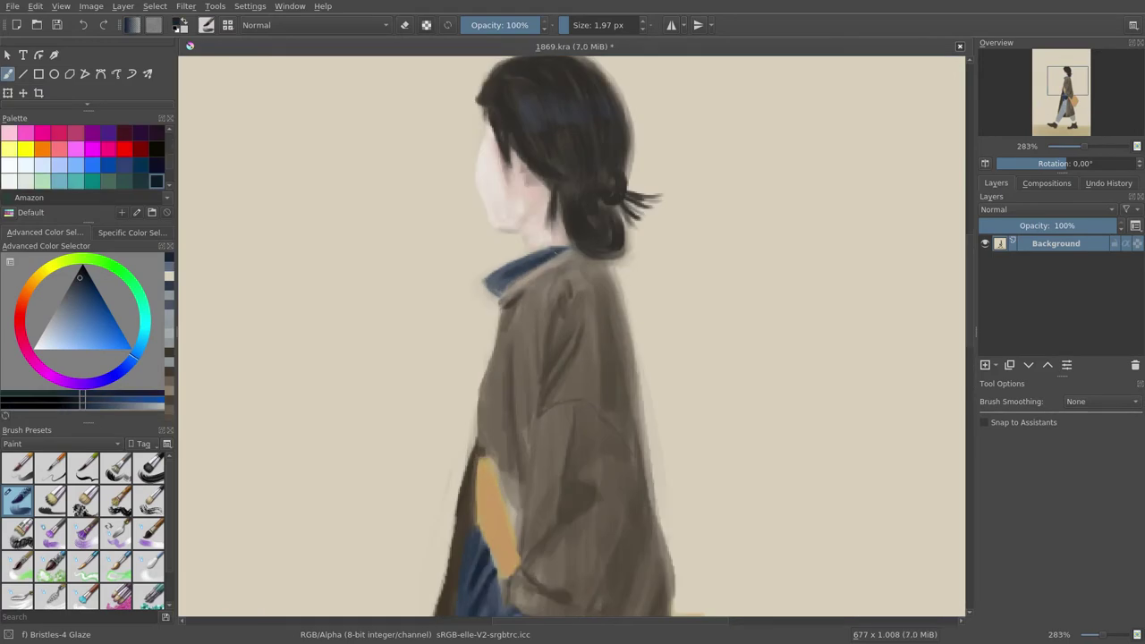
pyautogui.keyDown('ctrl'); pyautogui.click(520, 387); pyautogui.keyUp('ctrl')
pyautogui.keyDown('ctrl'); pyautogui.click(524, 380); pyautogui.keyUp('ctrl')
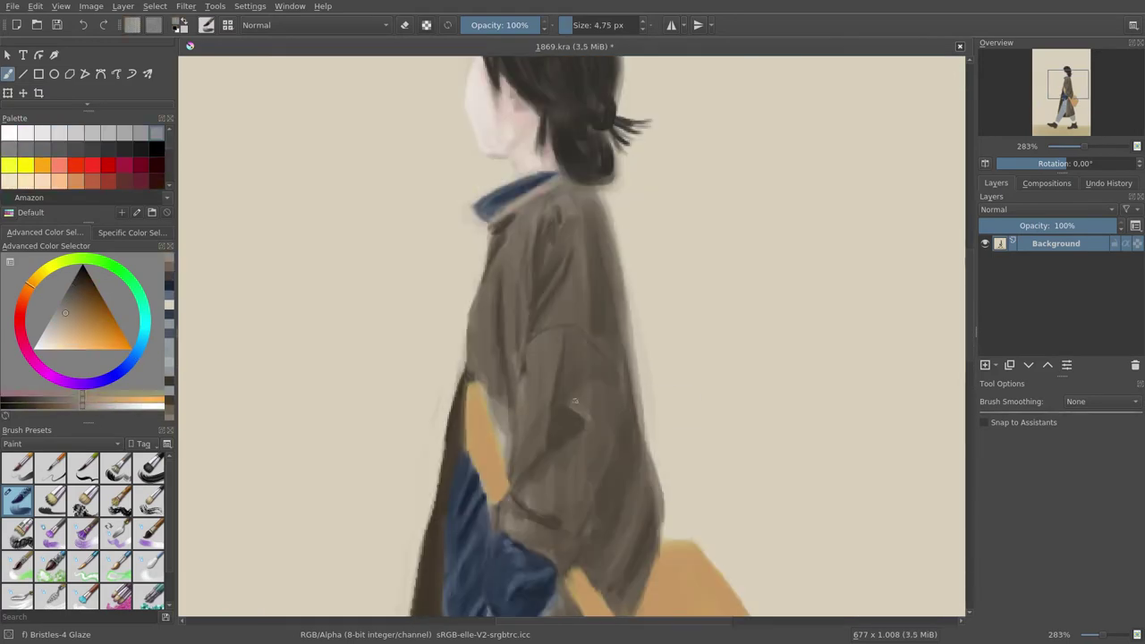
pyautogui.keyDown('ctrl'); pyautogui.click(488, 420); pyautogui.keyUp('ctrl')
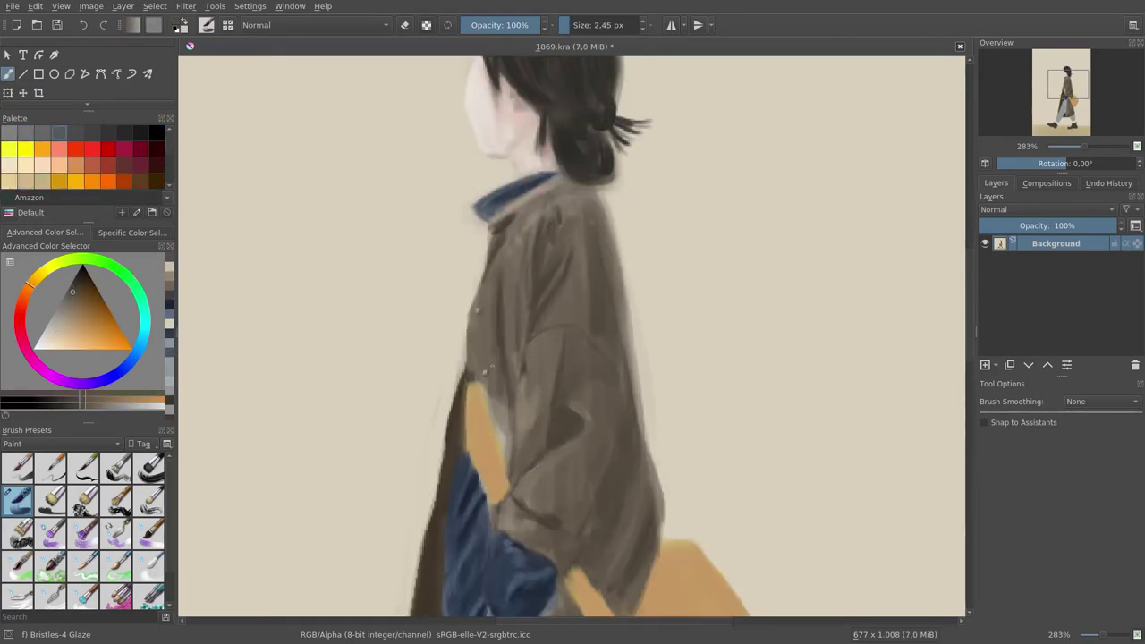
pyautogui.keyDown('ctrl'); pyautogui.click(491, 473); pyautogui.keyUp('ctrl')
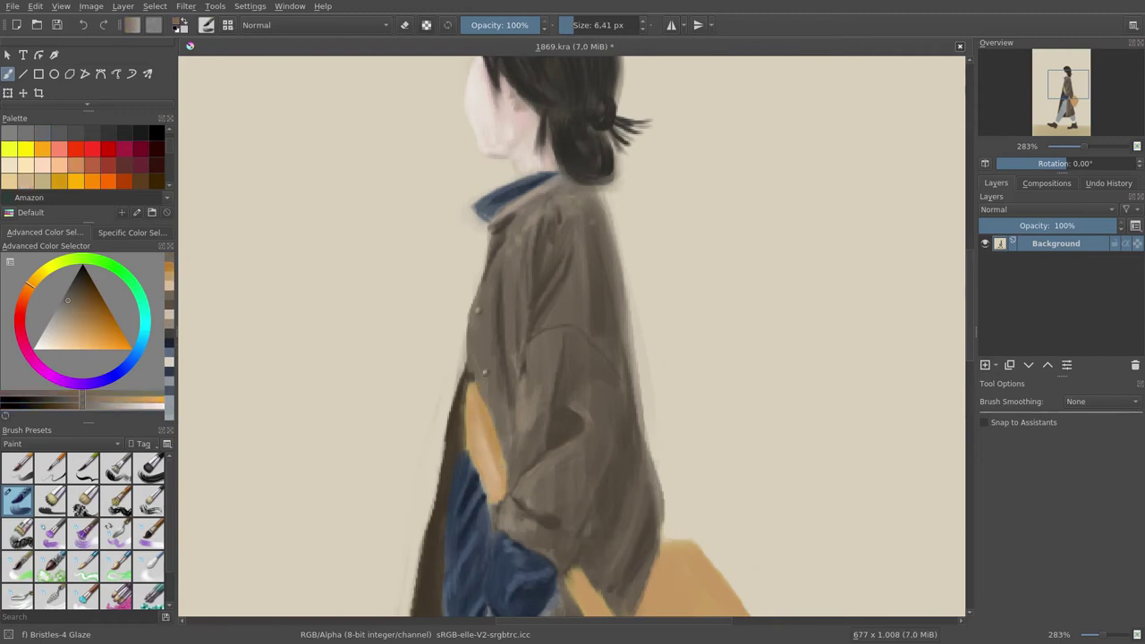
pyautogui.scroll(3, 553, 557)
pyautogui.scroll(-5, 573, 336)
# Repaint the bag in a richer, saturated orange-brown.
pyautogui.scroll(2, 572, 337)
pyautogui.keyDown('ctrl'); pyautogui.click(465, 296); pyautogui.keyUp('ctrl')
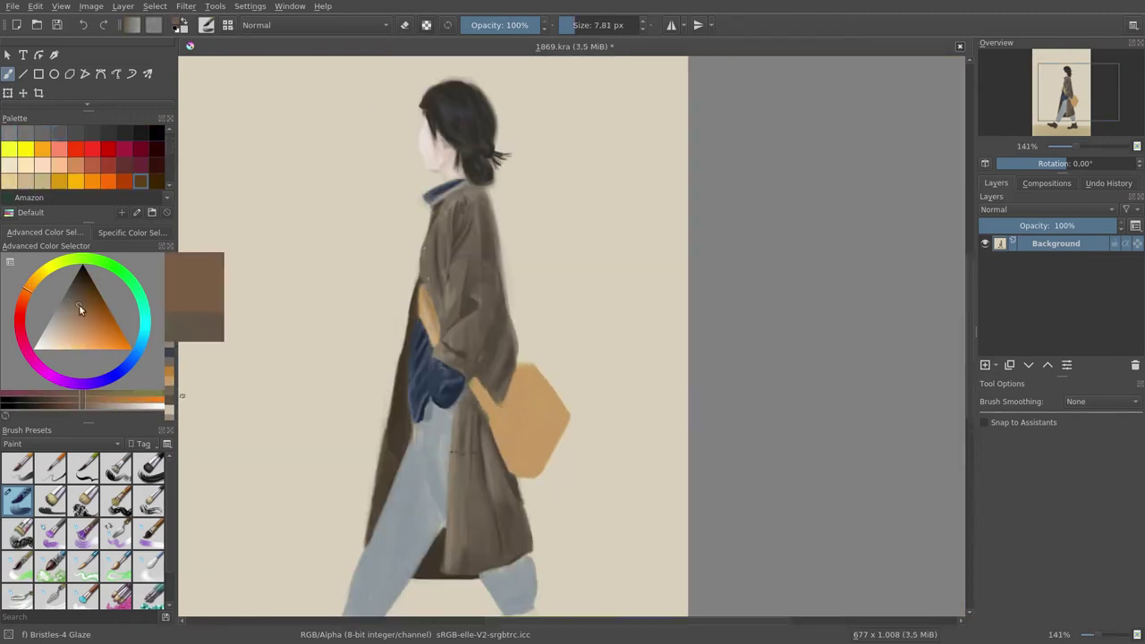
pyautogui.moveTo(484, 394); pyautogui.dragTo(537, 447)
pyautogui.moveTo(519, 376); pyautogui.dragTo(537, 448)
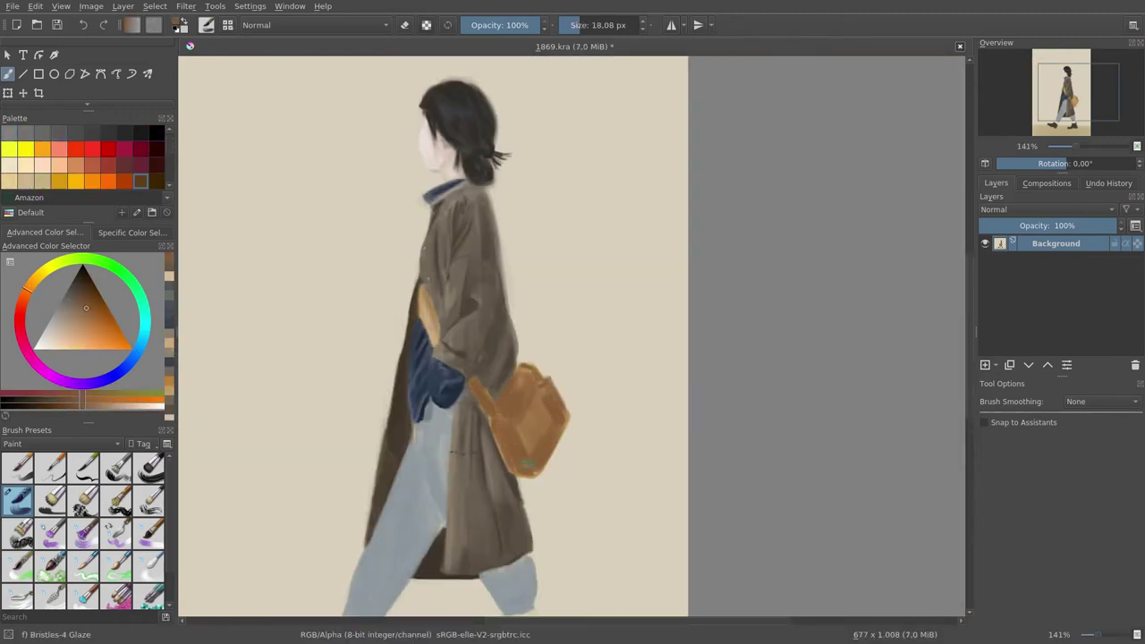
pyautogui.keyDown('ctrl'); pyautogui.click(528, 412); pyautogui.keyUp('ctrl')
pyautogui.moveTo(514, 394); pyautogui.dragTo(536, 457)
# Paint dark brown lines marking the bag's flap and darken its upper and middle areas.
pyautogui.scroll(5, 561, 473)
pyautogui.keyDown('ctrl'); pyautogui.click(465, 268); pyautogui.keyUp('ctrl')
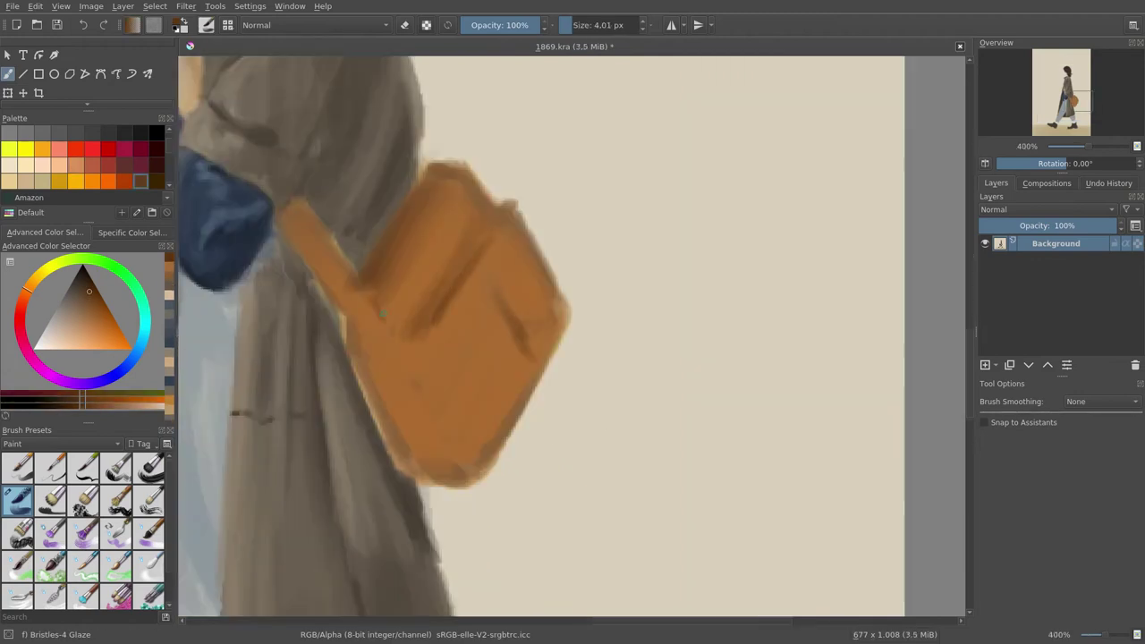
pyautogui.moveTo(358, 331)
pyautogui.mouseDown()
pyautogui.moveTo(394, 358)
pyautogui.moveTo(448, 465)
pyautogui.mouseUp()
pyautogui.moveTo(429, 394); pyautogui.dragTo(430, 179)
pyautogui.moveTo(420, 421); pyautogui.dragTo(510, 340)
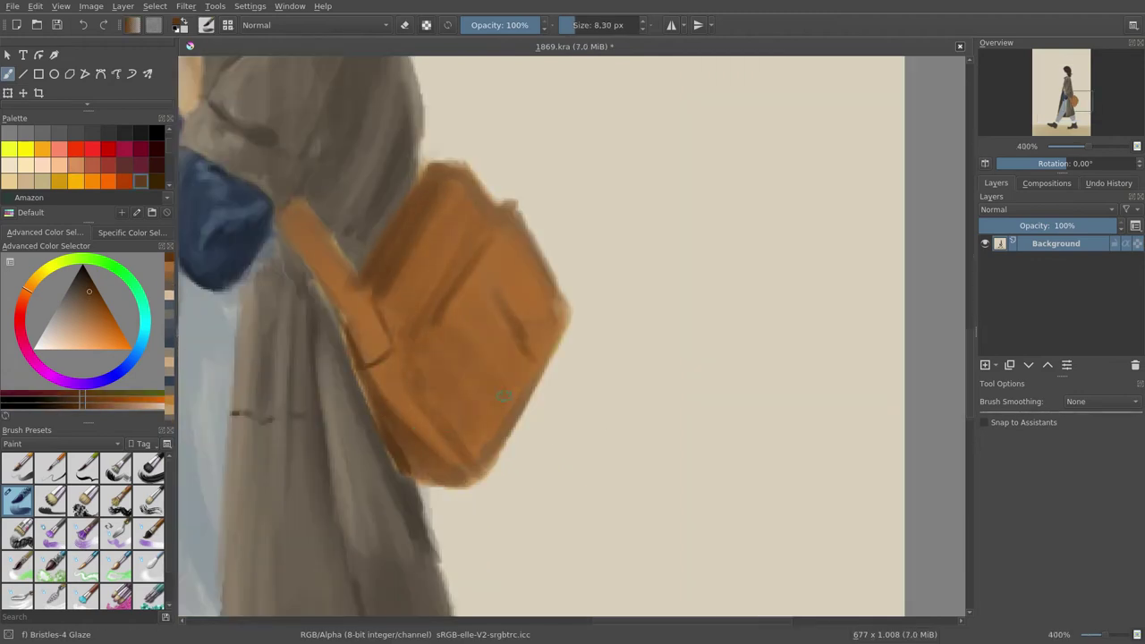
pyautogui.moveTo(555, 268); pyautogui.dragTo(542, 366)
# Add light highlights on the bag flap and lower seam, plus a few darker accent strokes.
pyautogui.moveTo(440, 303); pyautogui.dragTo(479, 228)
pyautogui.moveTo(443, 327); pyautogui.dragTo(510, 398)
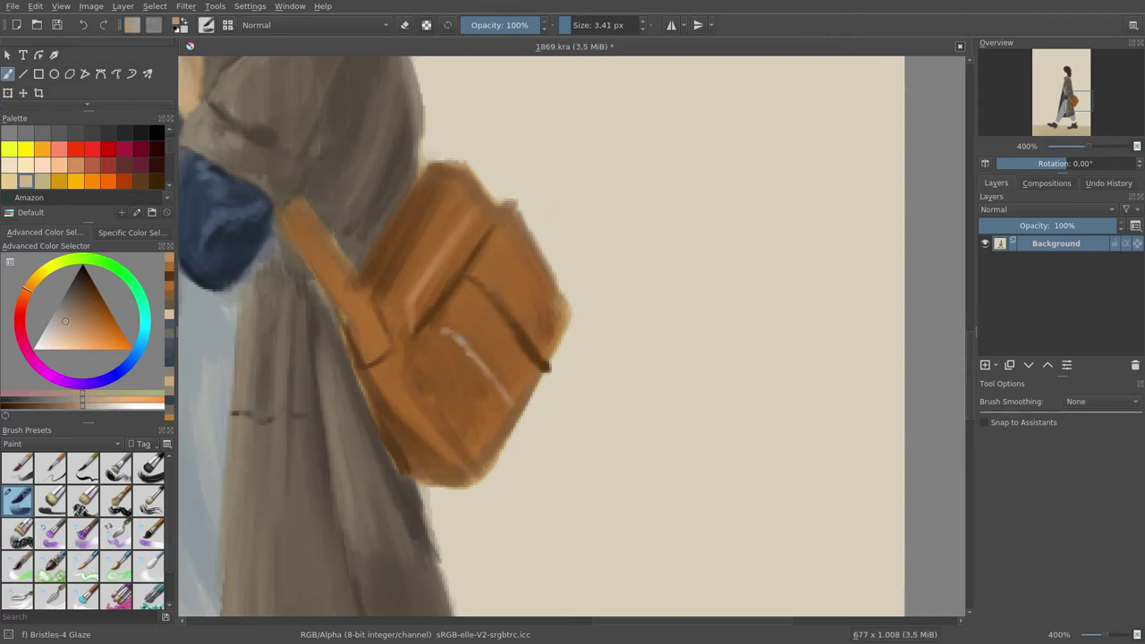
pyautogui.moveTo(501, 246)
pyautogui.mouseDown()
pyautogui.moveTo(483, 293)
pyautogui.moveTo(533, 326)
pyautogui.mouseUp()
pyautogui.keyDown('ctrl'); pyautogui.click(459, 289); pyautogui.keyUp('ctrl')
pyautogui.moveTo(448, 420)
pyautogui.mouseDown()
pyautogui.moveTo(474, 300)
pyautogui.moveTo(484, 451)
pyautogui.mouseUp()
pyautogui.moveTo(385, 309); pyautogui.dragTo(398, 358)
# Repaint the bag's right and lower edges with colours sampled from the bag.
pyautogui.keyDown('ctrl'); pyautogui.click(582, 233); pyautogui.keyUp('ctrl')
pyautogui.moveTo(510, 202); pyautogui.dragTo(568, 304)
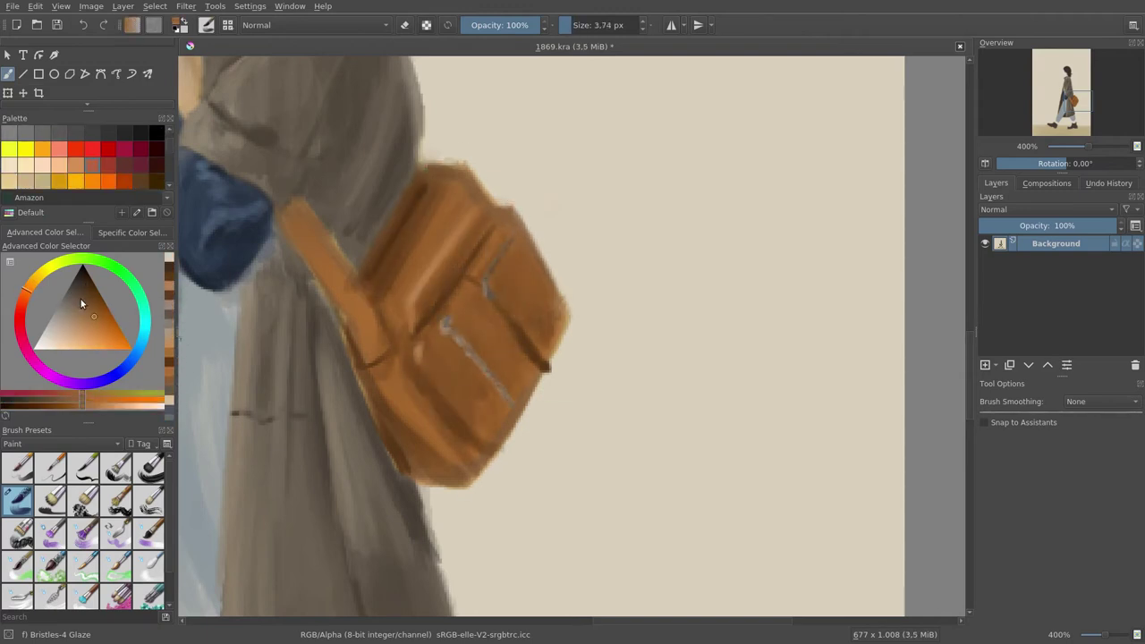
pyautogui.keyDown('ctrl'); pyautogui.click(577, 295); pyautogui.keyUp('ctrl')
pyautogui.moveTo(537, 246); pyautogui.dragTo(559, 358)
pyautogui.keyDown('ctrl'); pyautogui.click(555, 421); pyautogui.keyUp('ctrl')
pyautogui.moveTo(474, 394); pyautogui.dragTo(532, 470)
# Paint a buckle on the bag strap with a dark inside and light khaki upper strap, then zoom out.
pyautogui.keyDown('ctrl'); pyautogui.click(442, 327); pyautogui.keyUp('ctrl')
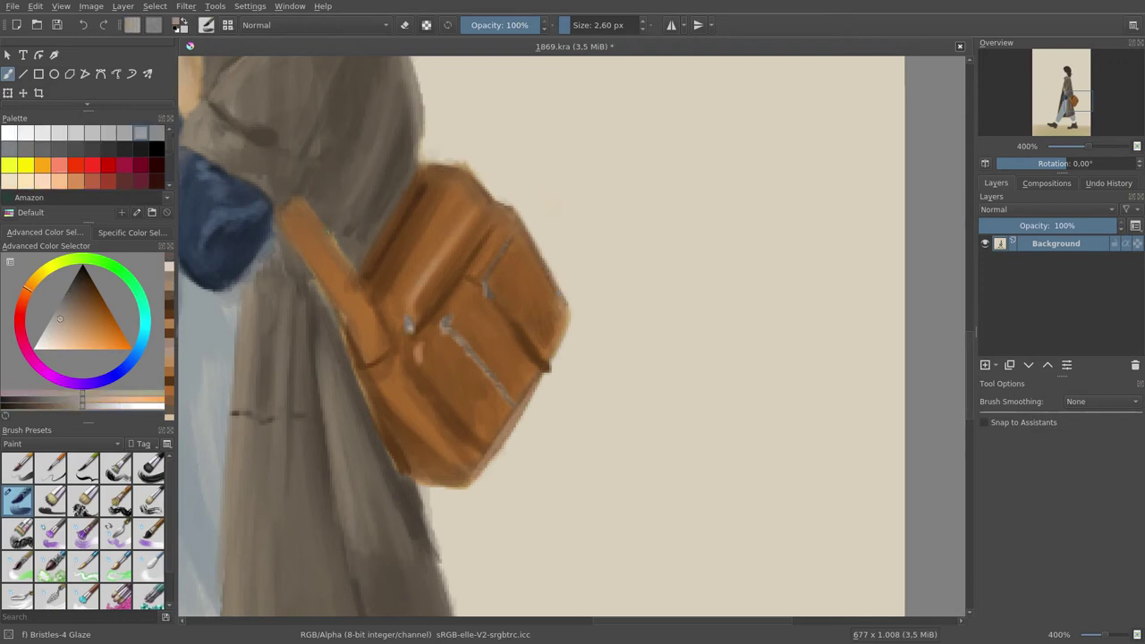
pyautogui.moveTo(336, 301)
pyautogui.mouseDown()
pyautogui.moveTo(346, 322)
pyautogui.moveTo(360, 322)
pyautogui.mouseUp()
pyautogui.keyDown('ctrl'); pyautogui.click(338, 307); pyautogui.keyUp('ctrl')
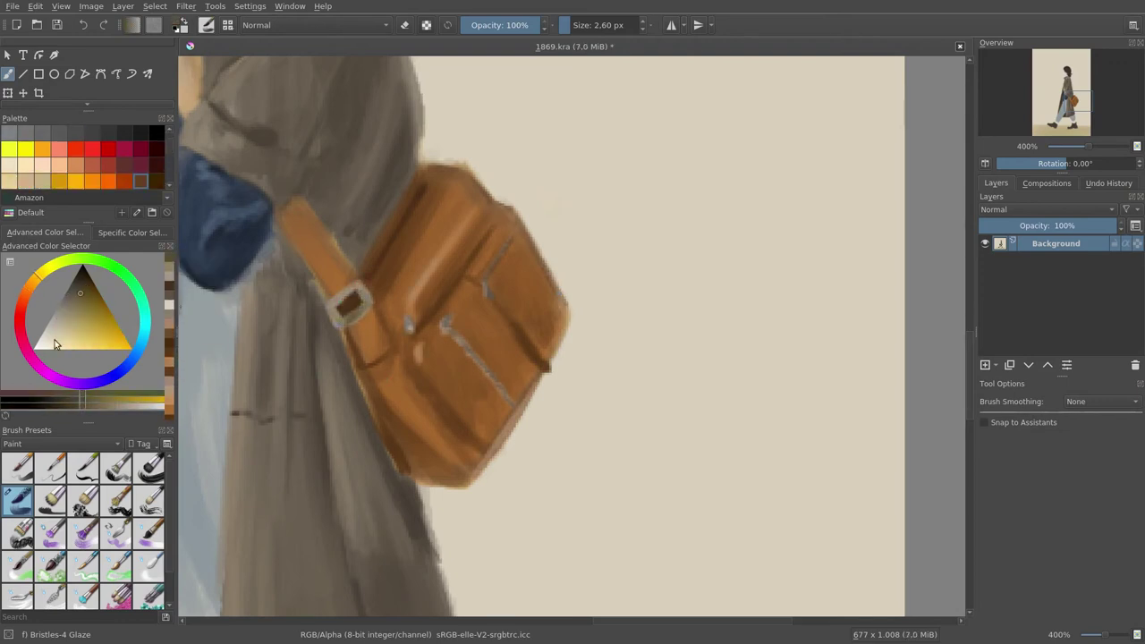
pyautogui.keyDown('ctrl'); pyautogui.click(344, 298); pyautogui.keyUp('ctrl')
pyautogui.moveTo(304, 206); pyautogui.dragTo(345, 287)
pyautogui.keyDown('ctrl'); pyautogui.click(300, 228); pyautogui.keyUp('ctrl')
pyautogui.keyDown('ctrl'); pyautogui.click(357, 272); pyautogui.keyUp('ctrl')
pyautogui.press('1')
pyautogui.scroll(1, 341, 486)
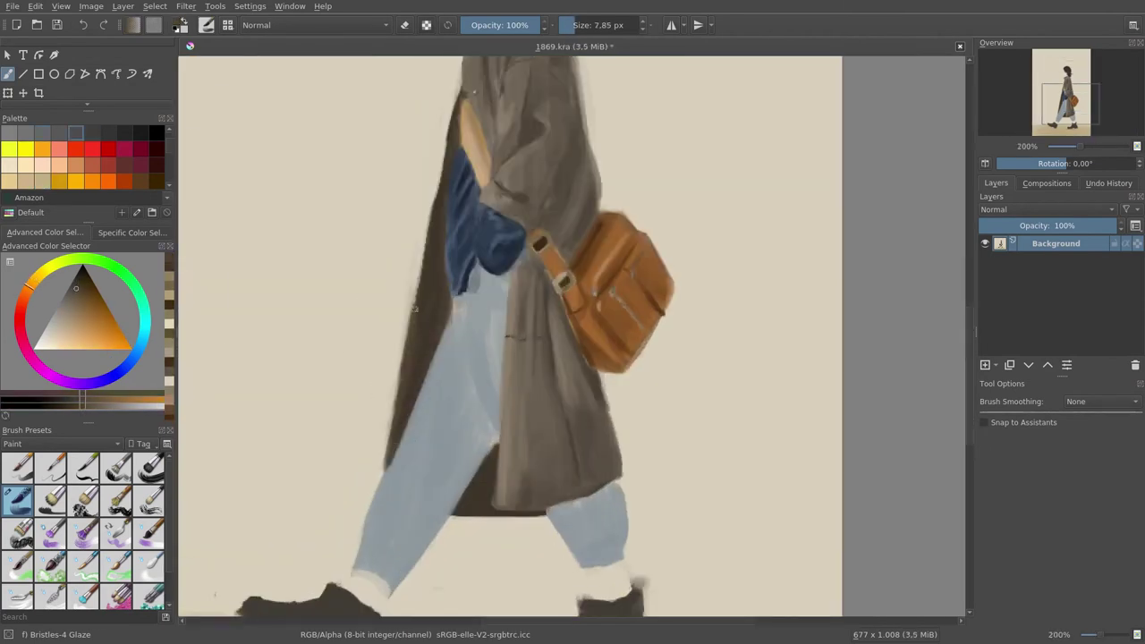
# Paint light-blue streaks down the trousers with a smaller brush.
pyautogui.keyDown('ctrl'); pyautogui.click(347, 300); pyautogui.keyUp('ctrl')
pyautogui.scroll(2, 347, 299)
pyautogui.moveTo(31, 282); pyautogui.dragTo(138, 344)
pyautogui.click(51, 338)
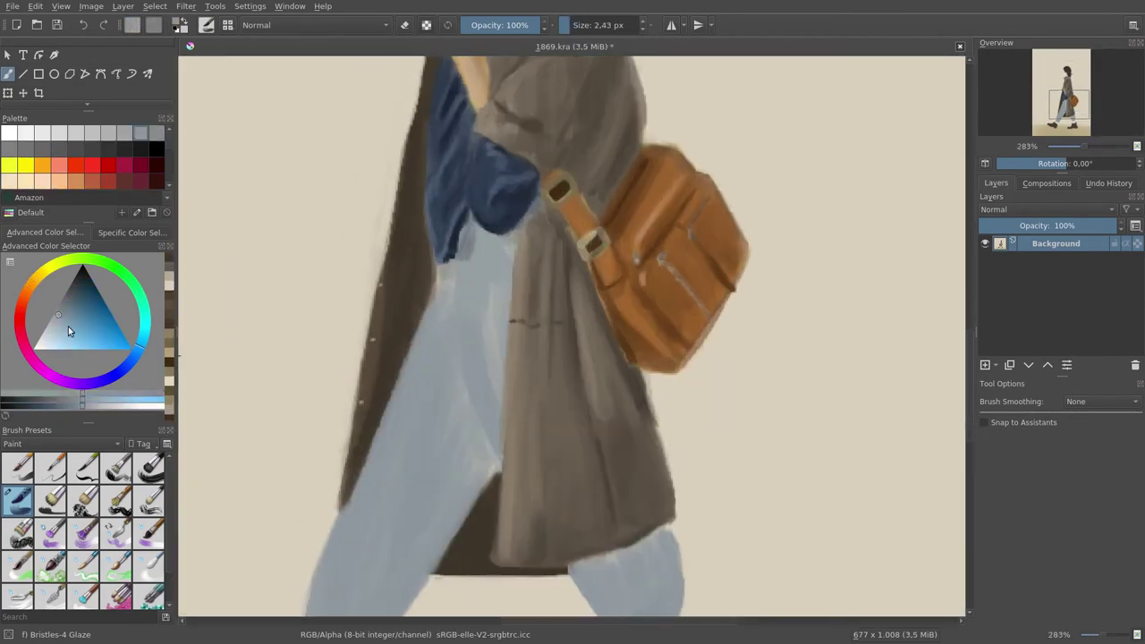
pyautogui.press('[')
pyautogui.press('[')
pyautogui.moveTo(483, 268); pyautogui.dragTo(487, 394)
pyautogui.moveTo(483, 451)
pyautogui.mouseDown()
pyautogui.moveTo(458, 223)
pyautogui.moveTo(488, 384)
pyautogui.moveTo(583, 285)
pyautogui.mouseUp()
# Paint darker blue-grey creases on the trousers, sampled from the jeans.
pyautogui.keyDown('ctrl'); pyautogui.click(506, 278); pyautogui.keyUp('ctrl')
pyautogui.press(']')
pyautogui.press(']')
pyautogui.press(']')
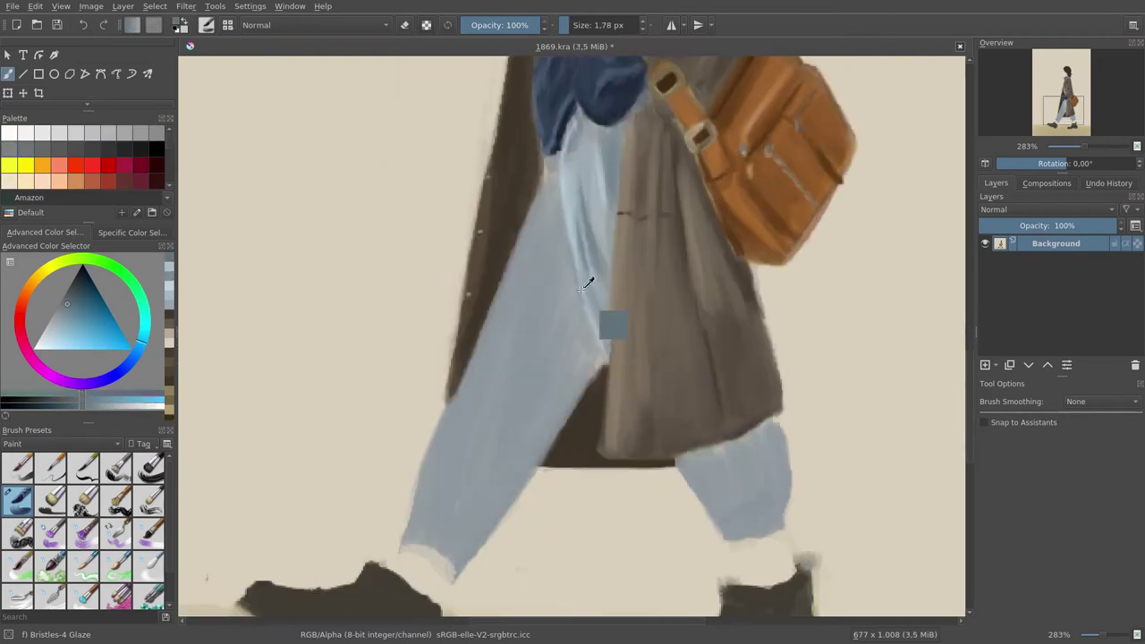
pyautogui.keyDown('ctrl'); pyautogui.click(564, 358); pyautogui.keyUp('ctrl')
pyautogui.moveTo(545, 331)
pyautogui.mouseDown()
pyautogui.moveTo(501, 438)
pyautogui.moveTo(581, 389)
pyautogui.mouseUp()
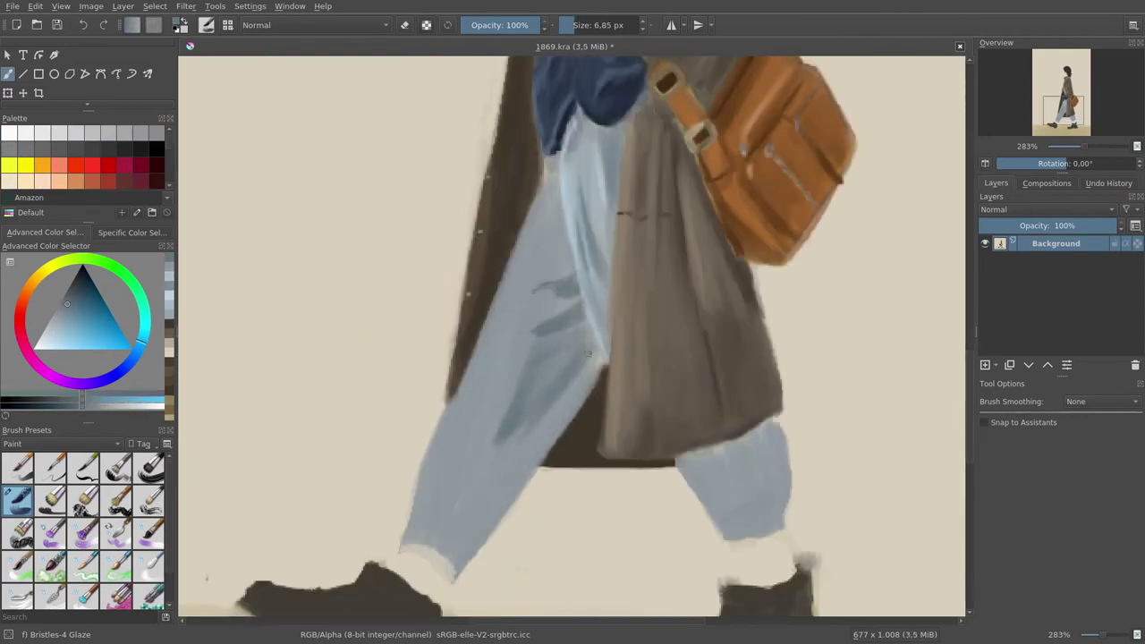
pyautogui.press('[')
pyautogui.moveTo(501, 484); pyautogui.dragTo(594, 367)
pyautogui.scroll(-1, 507, 513)
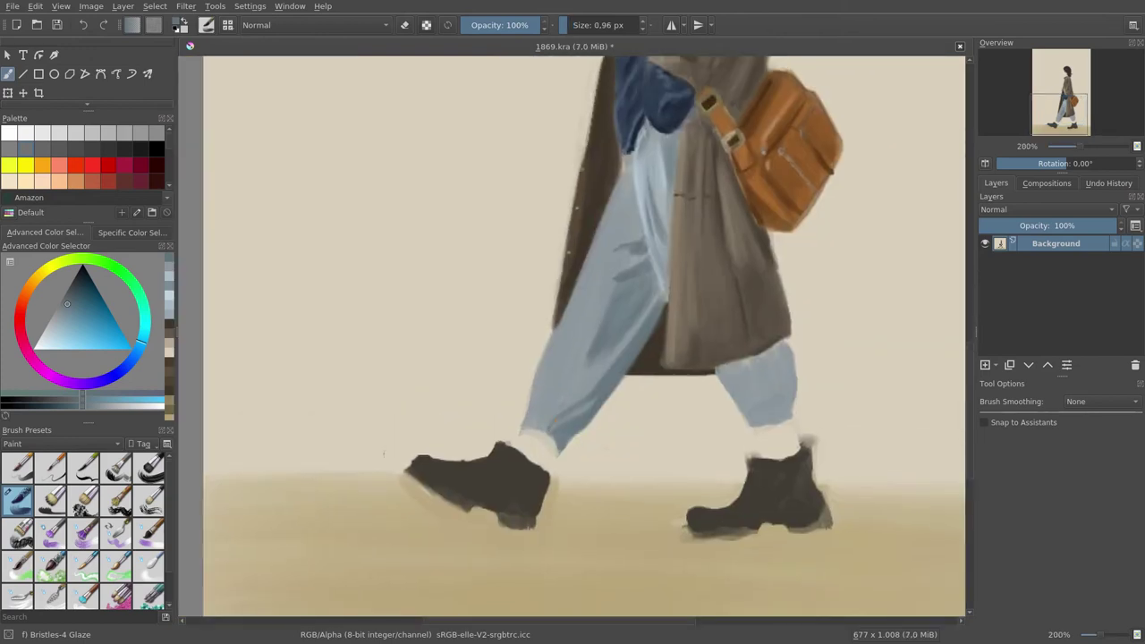
# Add thin lighter blue-grey folds and highlights on the trousers.
pyautogui.keyDown('ctrl'); pyautogui.click(555, 407); pyautogui.keyUp('ctrl')
pyautogui.moveTo(550, 411); pyautogui.dragTo(573, 376)
pyautogui.press(']')
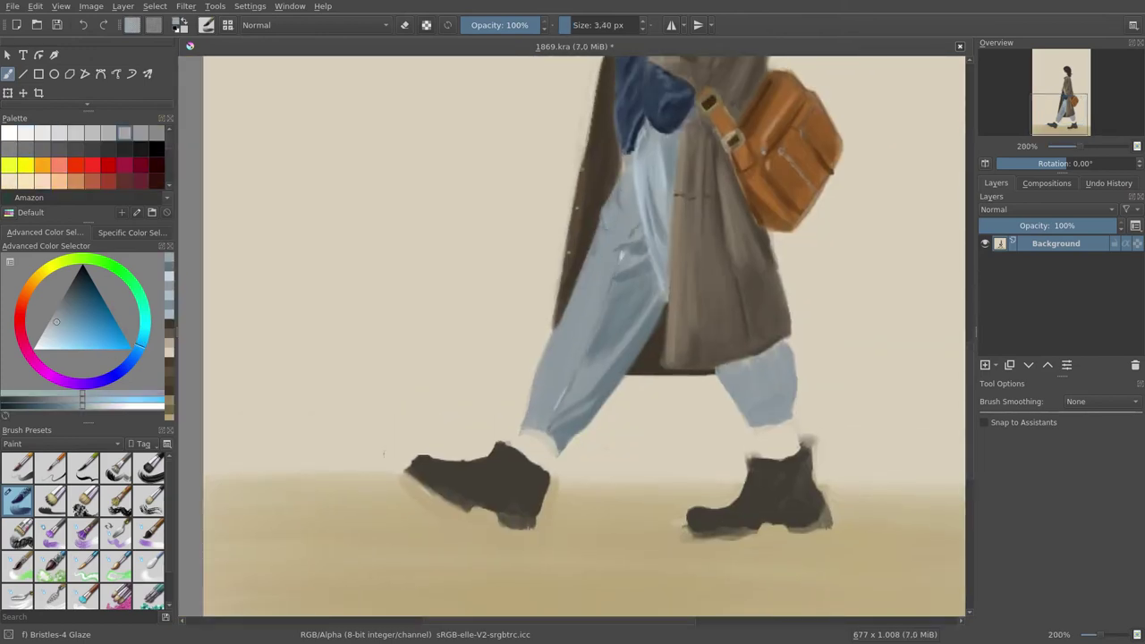
pyautogui.moveTo(621, 258); pyautogui.dragTo(600, 201)
pyautogui.keyDown('ctrl'); pyautogui.click(664, 217); pyautogui.keyUp('ctrl')
pyautogui.press(']')
# Sample lighter and darker blue-greys, a light cream and a mid warm grey, resizing the brush.
pyautogui.keyDown('ctrl'); pyautogui.click(577, 267); pyautogui.keyUp('ctrl')
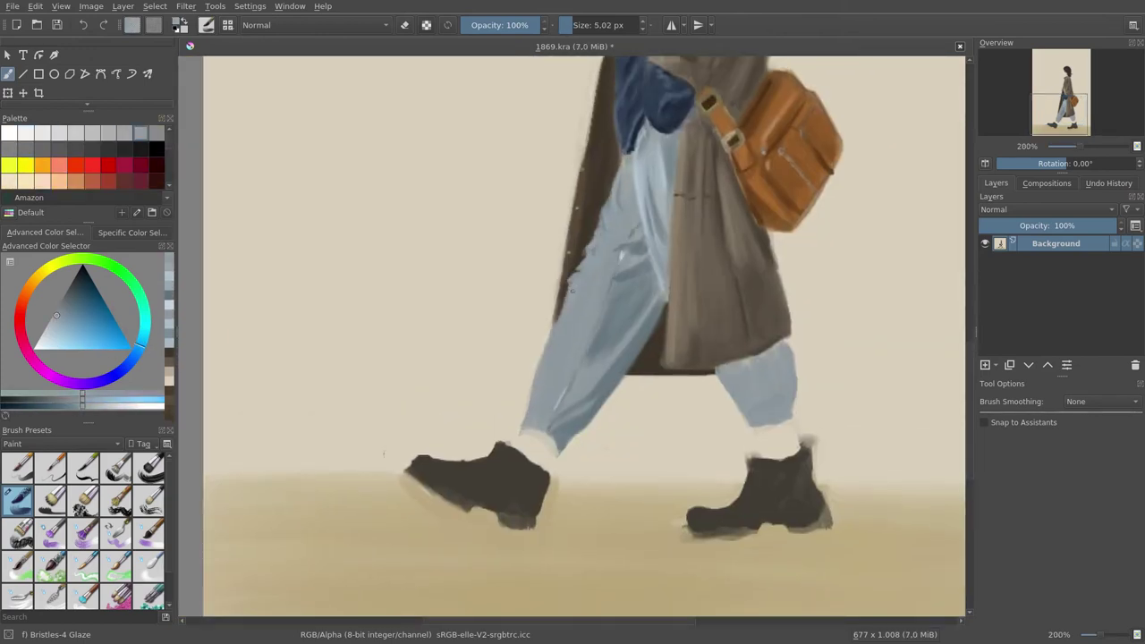
pyautogui.press('[')
pyautogui.keyDown('ctrl'); pyautogui.click(564, 428); pyautogui.keyUp('ctrl')
pyautogui.press(']')
pyautogui.press(']')
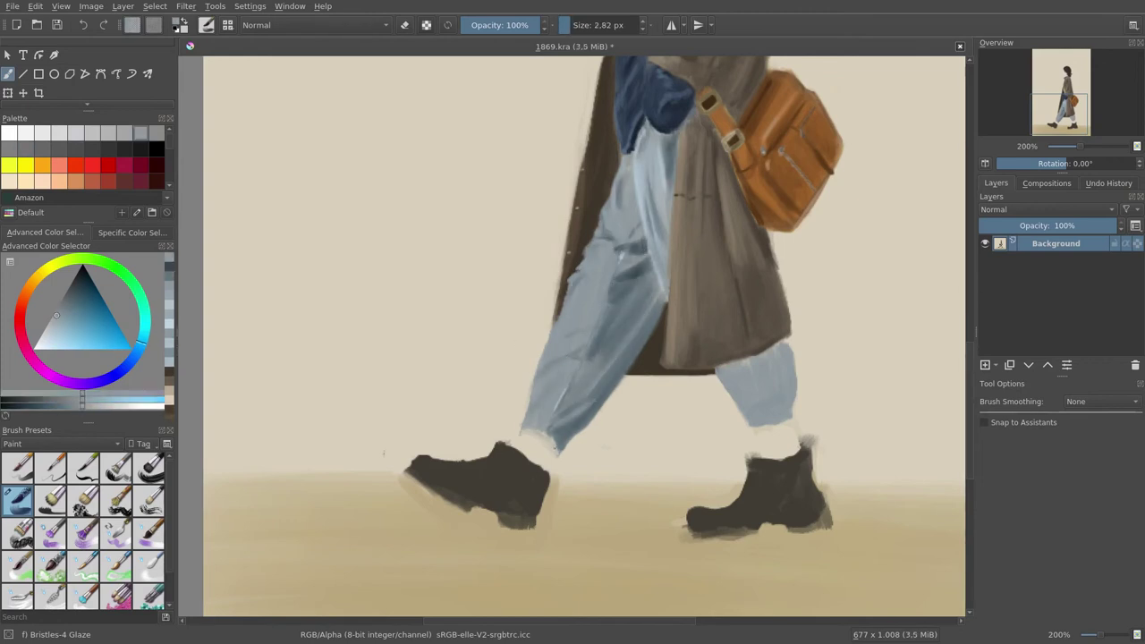
pyautogui.keyDown('ctrl'); pyautogui.click(553, 456); pyautogui.keyUp('ctrl')
pyautogui.press('[')
pyautogui.keyDown('ctrl'); pyautogui.click(537, 447); pyautogui.keyUp('ctrl')
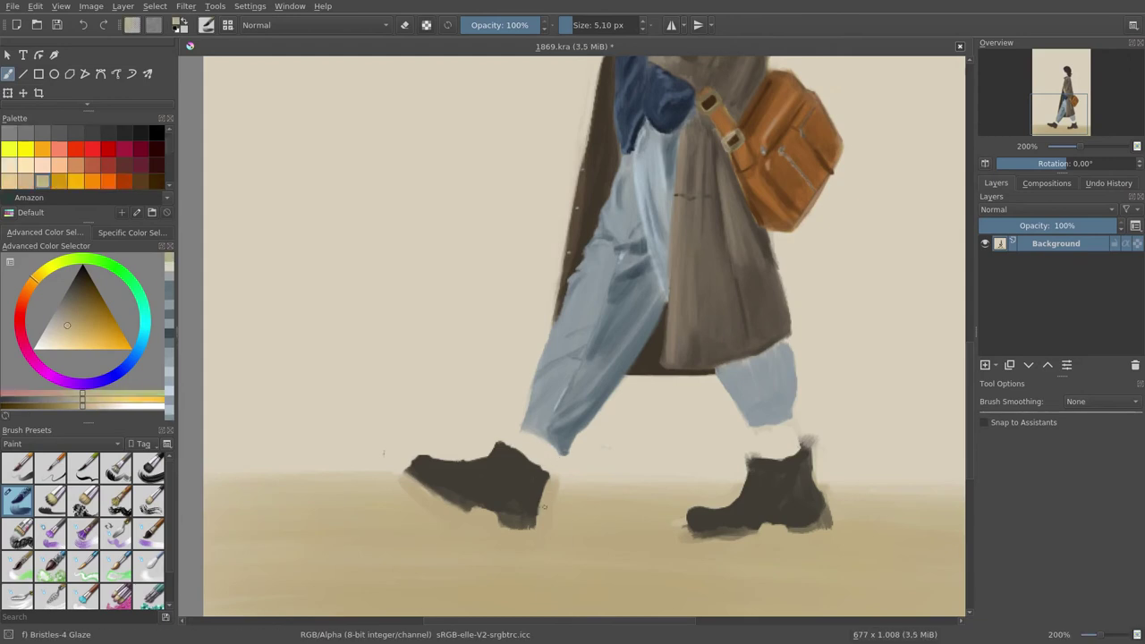
pyautogui.press('[')
pyautogui.press('[')
# Paint light blue over the right trouser cuff.
pyautogui.hscroll(3, 525, 435)
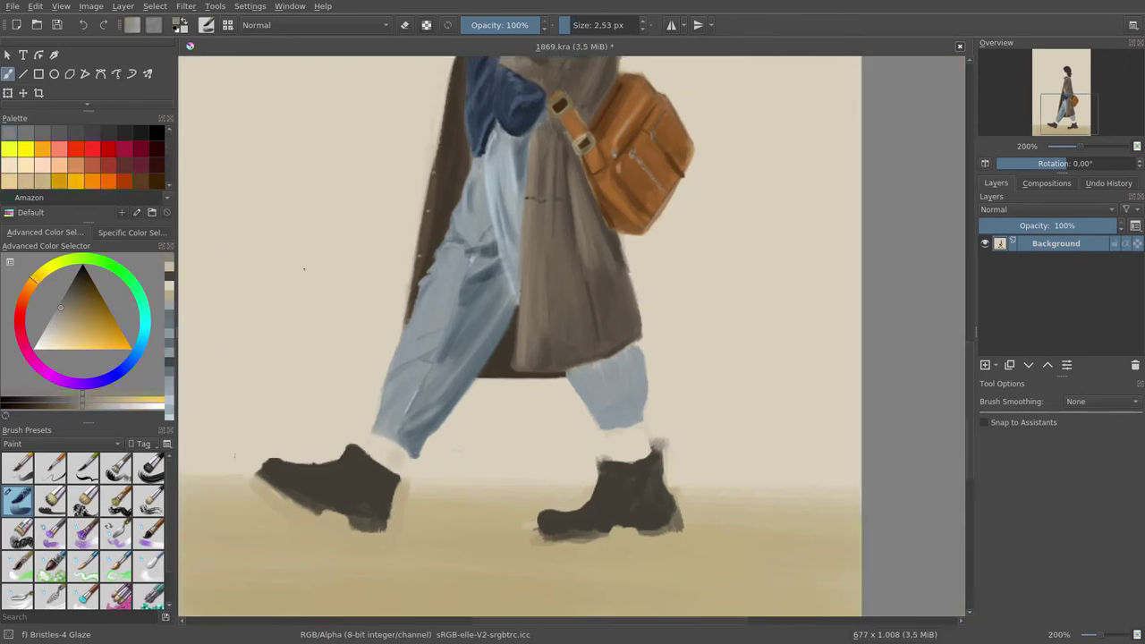
pyautogui.keyDown('ctrl'); pyautogui.click(626, 375); pyautogui.keyUp('ctrl')
pyautogui.press(']')
pyautogui.press(']')
pyautogui.press(']')
pyautogui.moveTo(627, 353); pyautogui.dragTo(617, 393)
pyautogui.moveTo(590, 358)
pyautogui.mouseDown()
pyautogui.moveTo(614, 417)
pyautogui.moveTo(599, 359)
pyautogui.mouseUp()
# Repaint the coat's lower-right edge in the light beige background colour.
pyautogui.press(']')
pyautogui.press(']')
pyautogui.press(']')
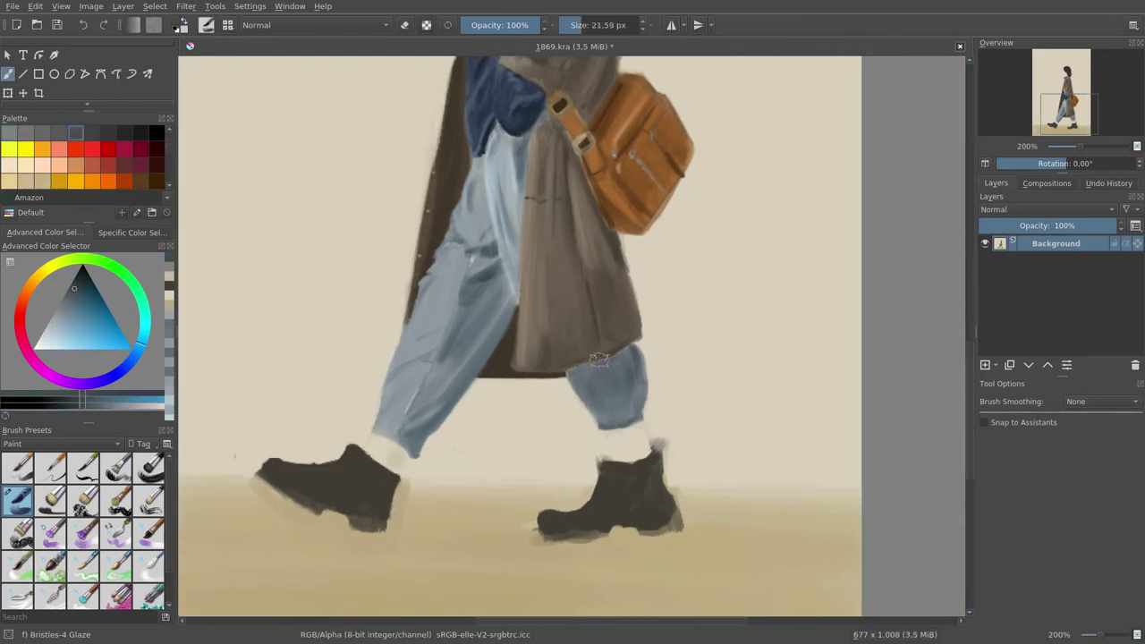
pyautogui.press(']')
pyautogui.press(']')
pyautogui.press(']')
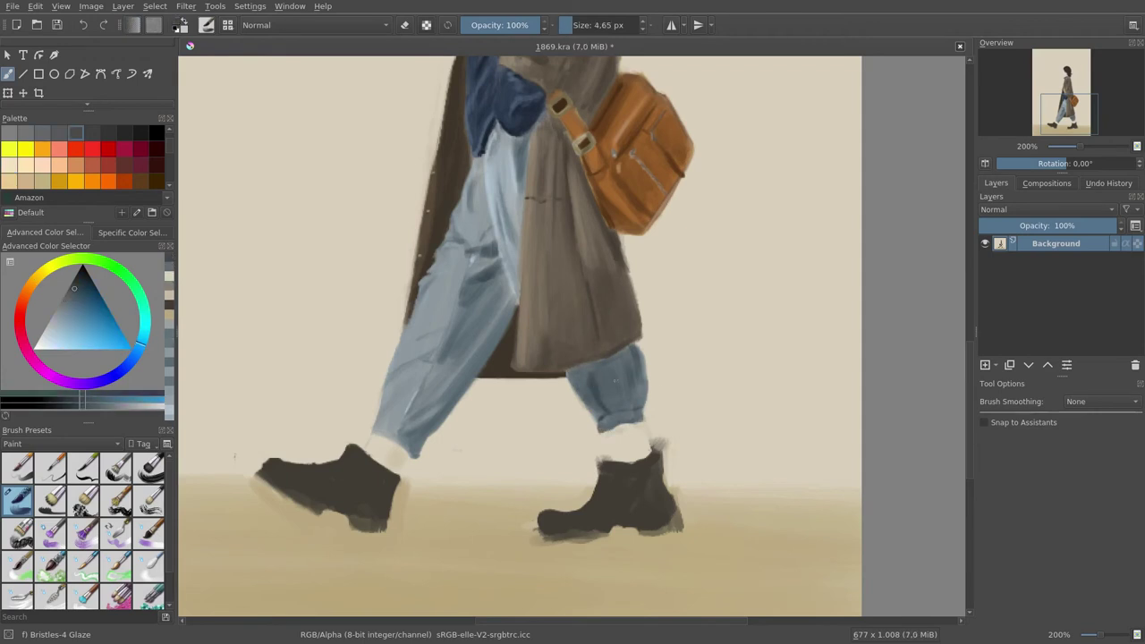
pyautogui.keyDown('ctrl'); pyautogui.click(615, 376); pyautogui.keyUp('ctrl')
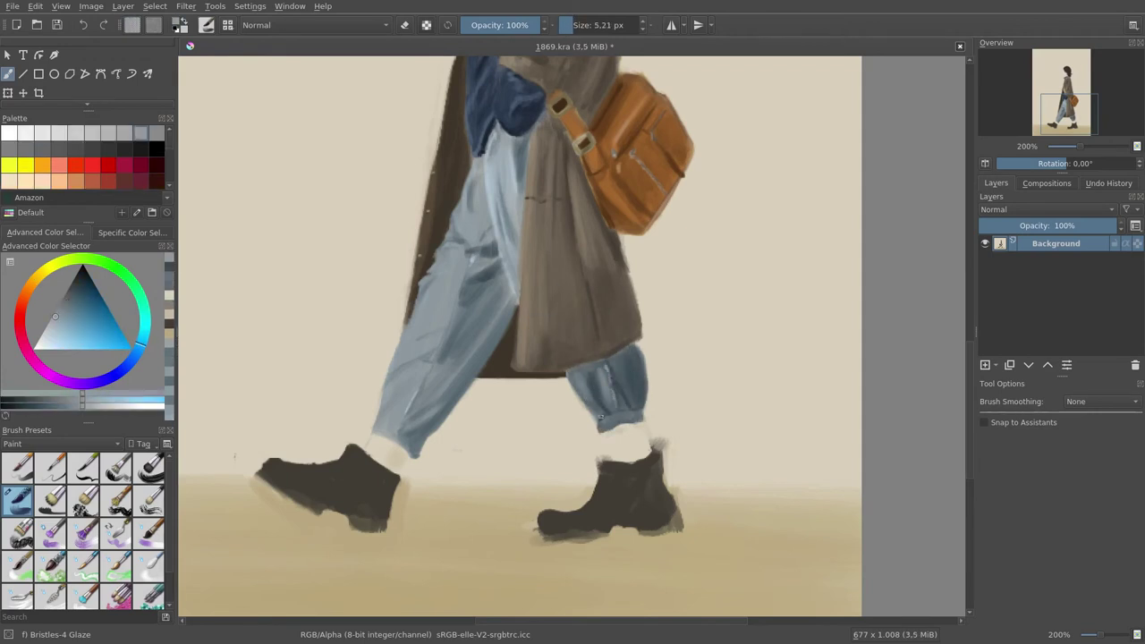
pyautogui.press('[')
pyautogui.press('[')
pyautogui.press('[')
pyautogui.keyDown('ctrl'); pyautogui.click(590, 367); pyautogui.keyUp('ctrl')
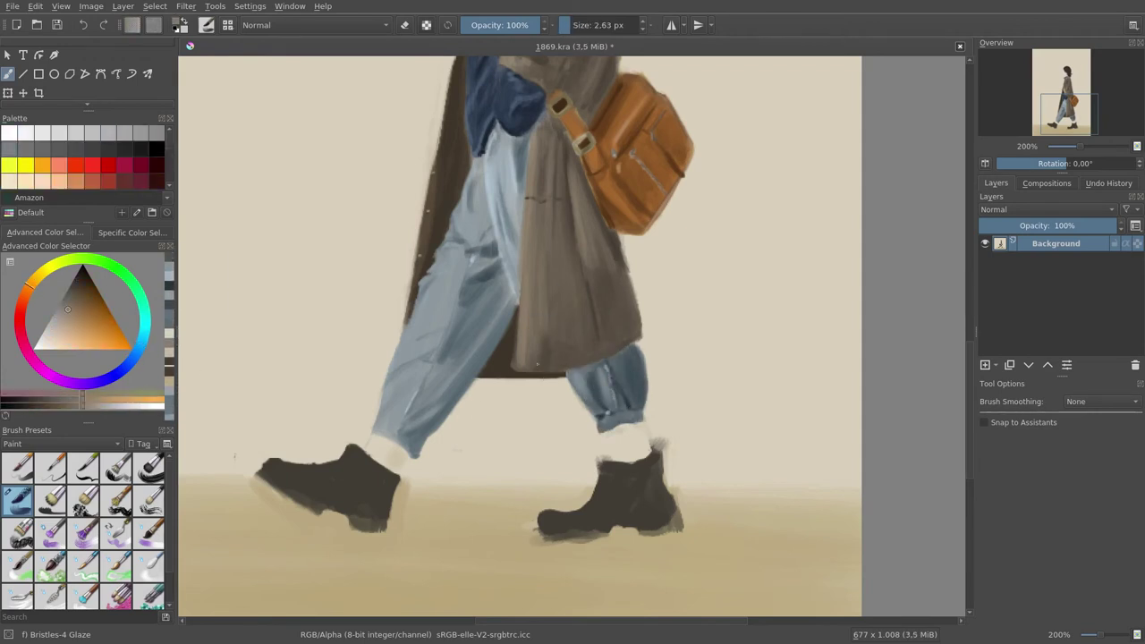
pyautogui.press(']')
pyautogui.keyDown('ctrl'); pyautogui.click(645, 309); pyautogui.keyUp('ctrl')
pyautogui.press(']')
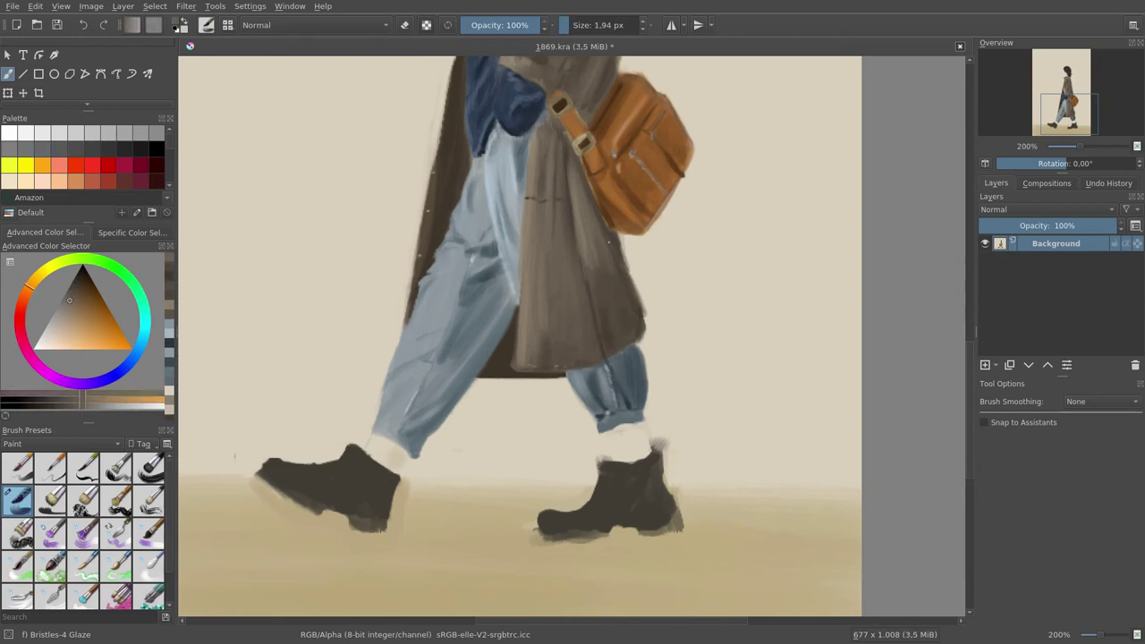
pyautogui.moveTo(637, 284); pyautogui.dragTo(644, 323)
# Sample the blue sweater and darker coat browns with a larger brush for broader strokes.
pyautogui.keyDown('ctrl'); pyautogui.click(644, 311); pyautogui.keyUp('ctrl')
pyautogui.scroll(-5, 606, 327)
pyautogui.scroll(5, 605, 328)
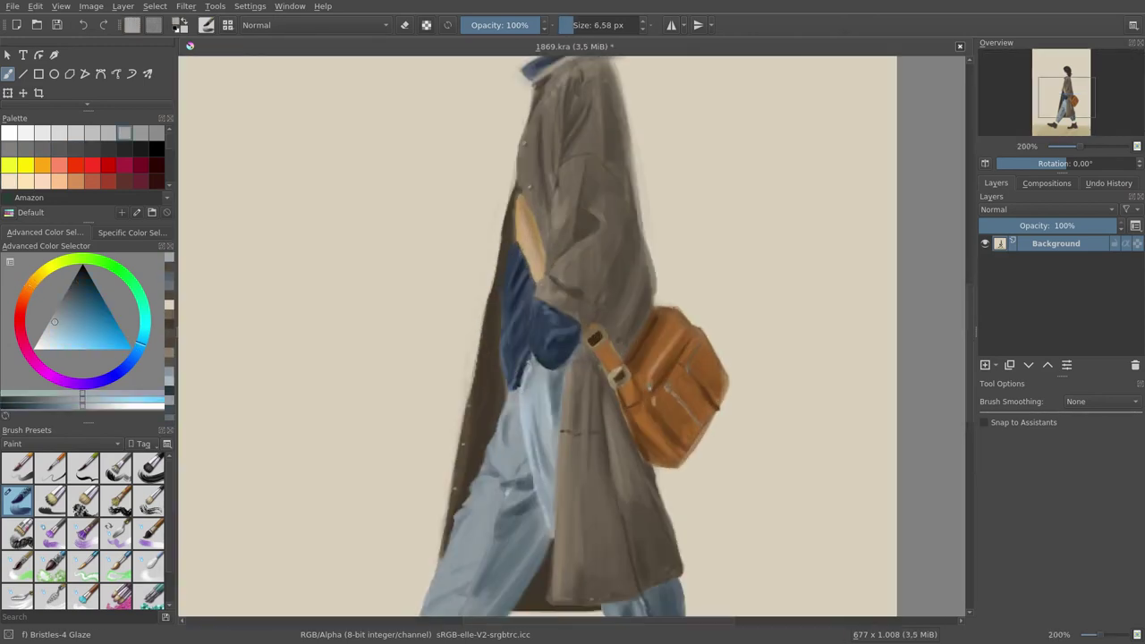
pyautogui.press('[')
pyautogui.keyDown('ctrl'); pyautogui.click(523, 372); pyautogui.keyUp('ctrl')
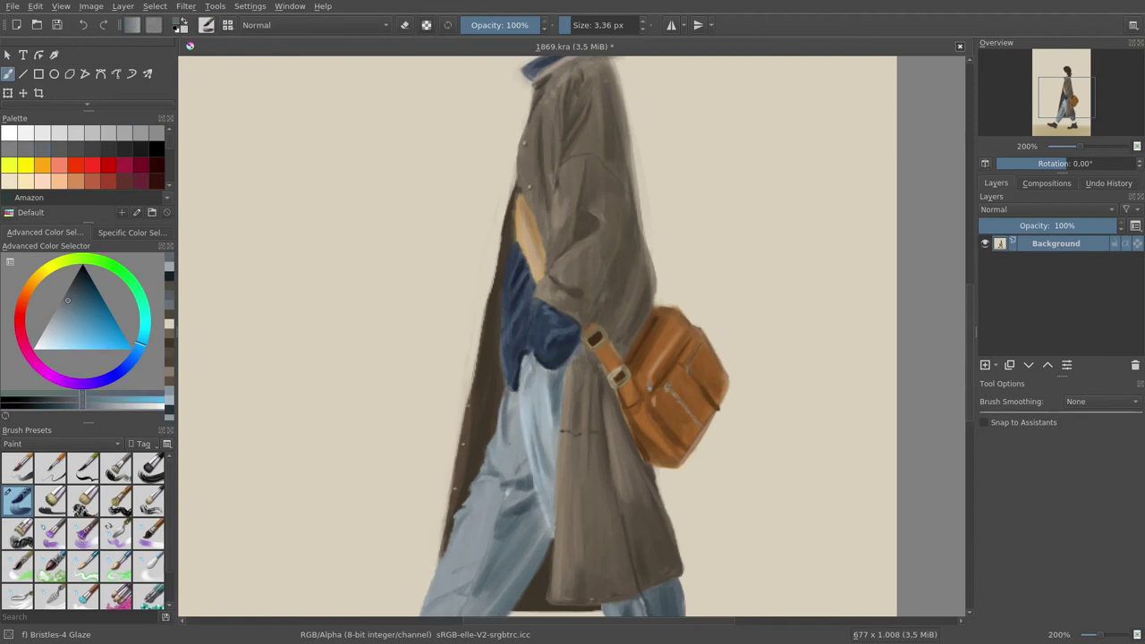
pyautogui.press(']')
pyautogui.press(']')
pyautogui.press(']')
pyautogui.keyDown('ctrl'); pyautogui.click(532, 163); pyautogui.keyUp('ctrl')
pyautogui.press(']')
pyautogui.press(']')
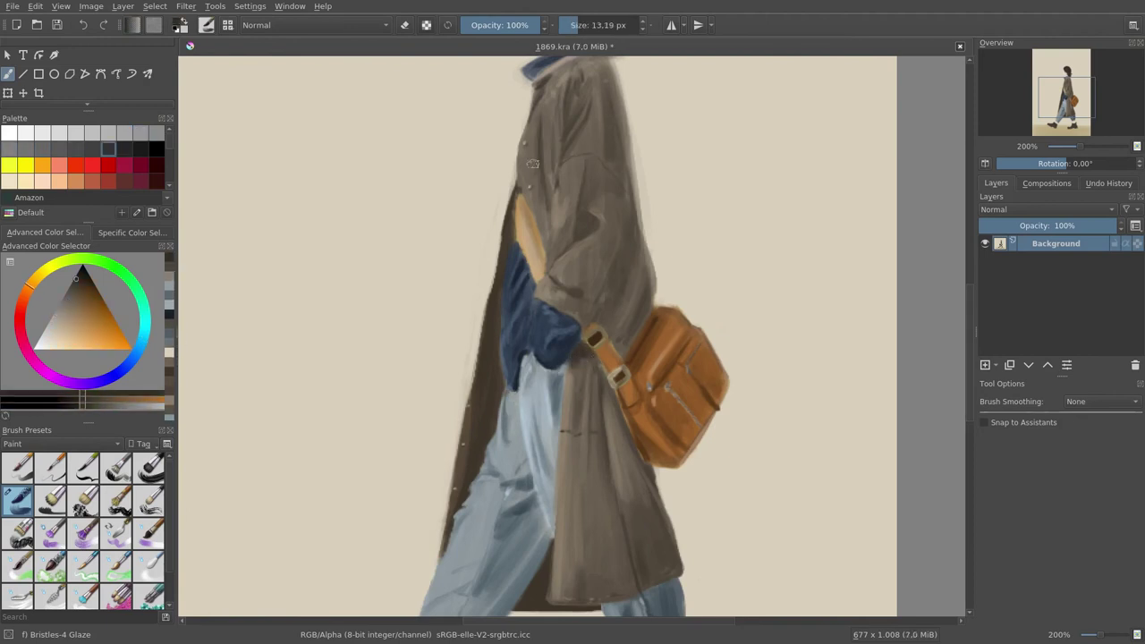
# Repaint the left boot a near-black colour with a finer brush.
pyautogui.scroll(-10, 677, 164)
pyautogui.keyDown('ctrl'); pyautogui.scroll(1, 677, 164); pyautogui.keyUp('ctrl')
pyautogui.keyDown('ctrl'); pyautogui.click(385, 411); pyautogui.keyUp('ctrl')
pyautogui.moveTo(411, 362); pyautogui.dragTo(465, 384)
pyautogui.moveTo(304, 376); pyautogui.dragTo(448, 447)
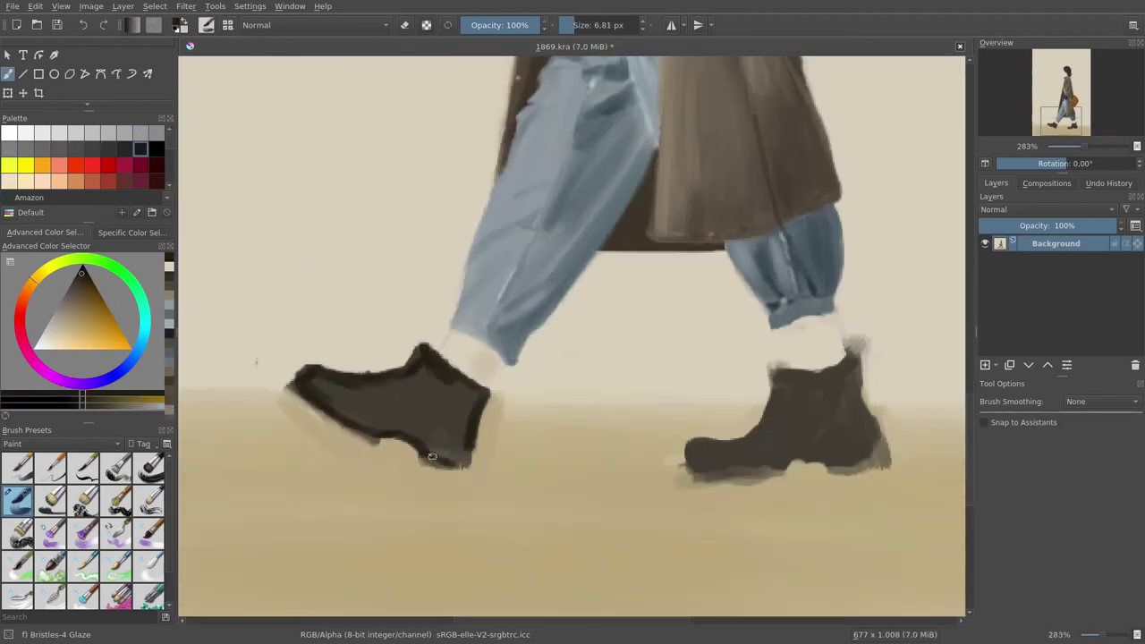
pyautogui.moveTo(357, 376)
pyautogui.mouseDown()
pyautogui.moveTo(345, 405)
pyautogui.moveTo(447, 376)
pyautogui.mouseUp()
pyautogui.scroll(-5, 429, 375)
pyautogui.scroll(5, 501, 403)
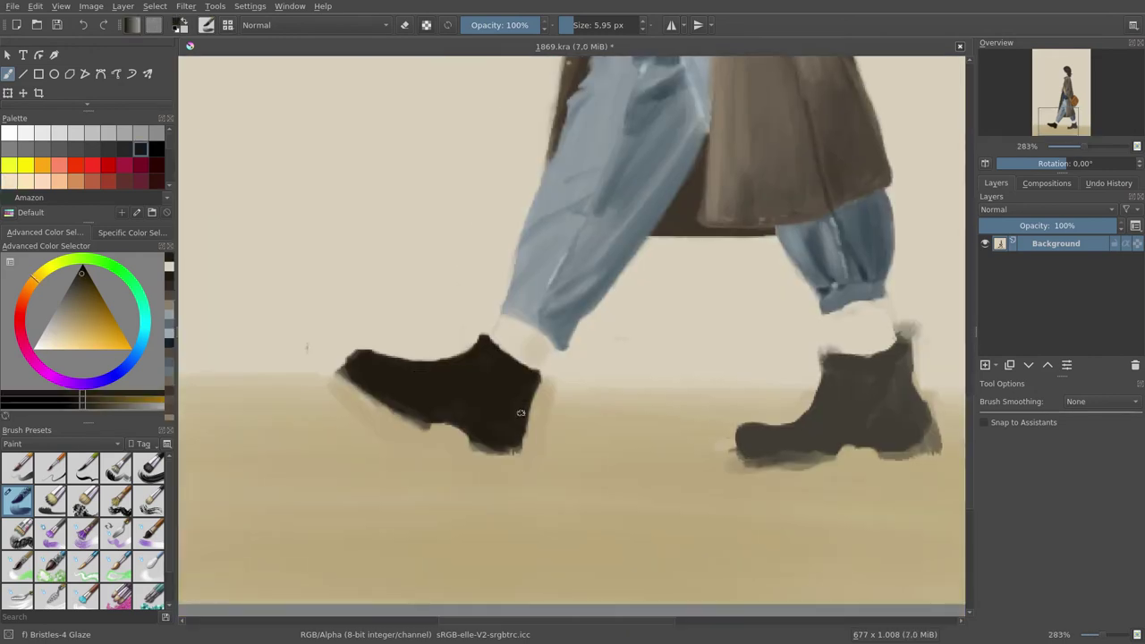
pyautogui.press('[')
pyautogui.press('[')
pyautogui.moveTo(358, 376); pyautogui.dragTo(473, 439)
# Cover the grey fuzz atop the right boot with cream sock colour.
pyautogui.keyDown('ctrl'); pyautogui.click(358, 383); pyautogui.keyUp('ctrl')
pyautogui.press(']')
pyautogui.press(']')
pyautogui.press(']')
pyautogui.press('-')
pyautogui.press('-')
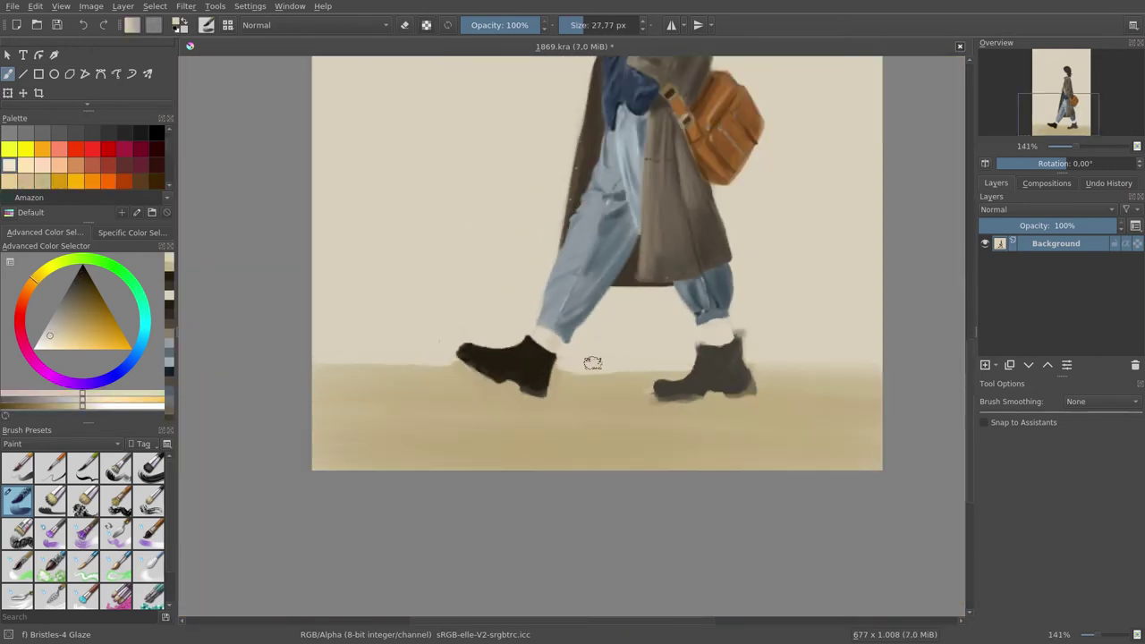
pyautogui.press('+')
pyautogui.press('+')
pyautogui.press('+')
pyautogui.press('[')
pyautogui.press('[')
pyautogui.press('[')
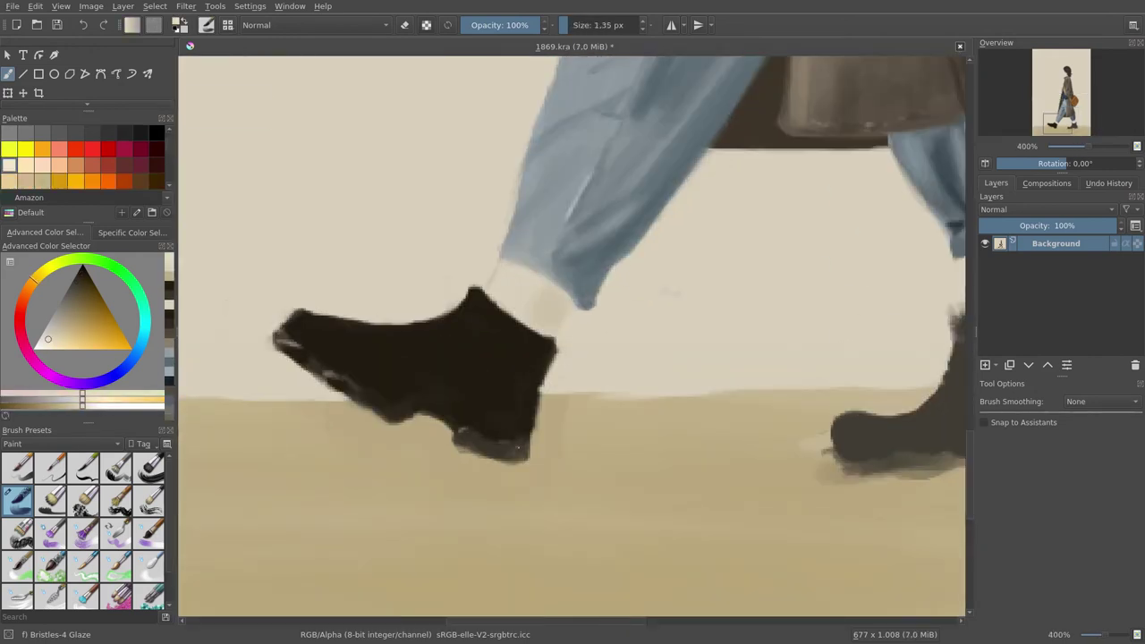
pyautogui.scroll(-5, 573, 340)
pyautogui.scroll(4, 573, 340)
pyautogui.keyDown('ctrl'); pyautogui.click(591, 264); pyautogui.keyUp('ctrl')
pyautogui.moveTo(606, 252); pyautogui.dragTo(613, 262)
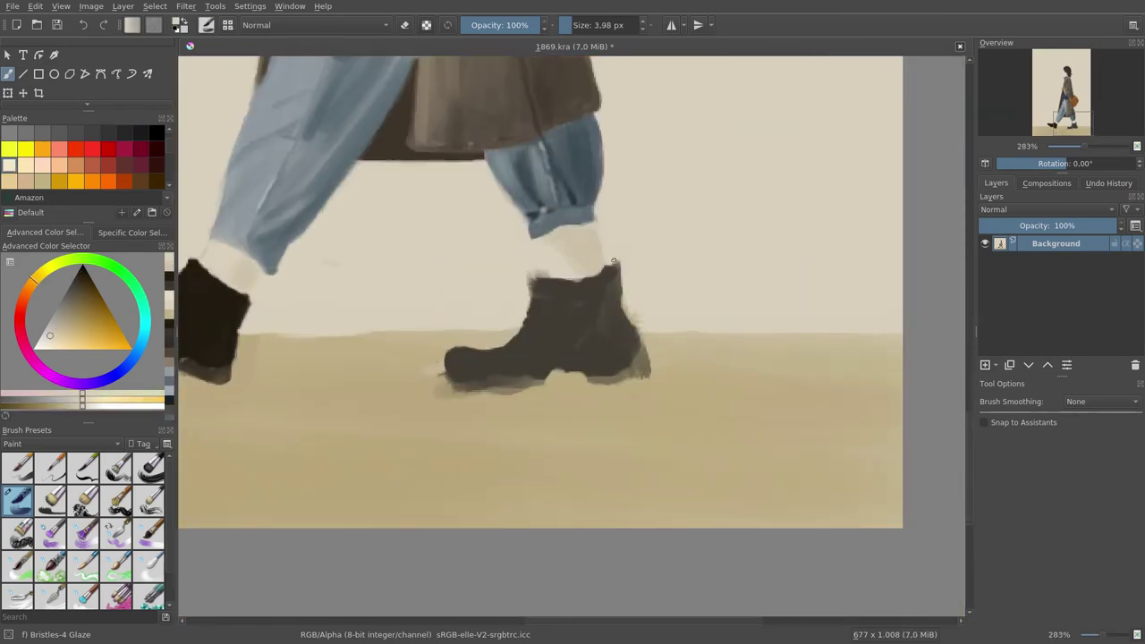
# Repaint the right boot and toe near-black brown with a lighter grey-brown sole.
pyautogui.click(140, 132)
pyautogui.moveTo(537, 295); pyautogui.dragTo(501, 348)
pyautogui.moveTo(581, 273)
pyautogui.mouseDown()
pyautogui.moveTo(573, 340)
pyautogui.moveTo(617, 363)
pyautogui.moveTo(465, 376)
pyautogui.moveTo(511, 386)
pyautogui.mouseUp()
pyautogui.keyDown('ctrl'); pyautogui.click(541, 393); pyautogui.keyUp('ctrl')
pyautogui.moveTo(592, 383); pyautogui.dragTo(458, 384)
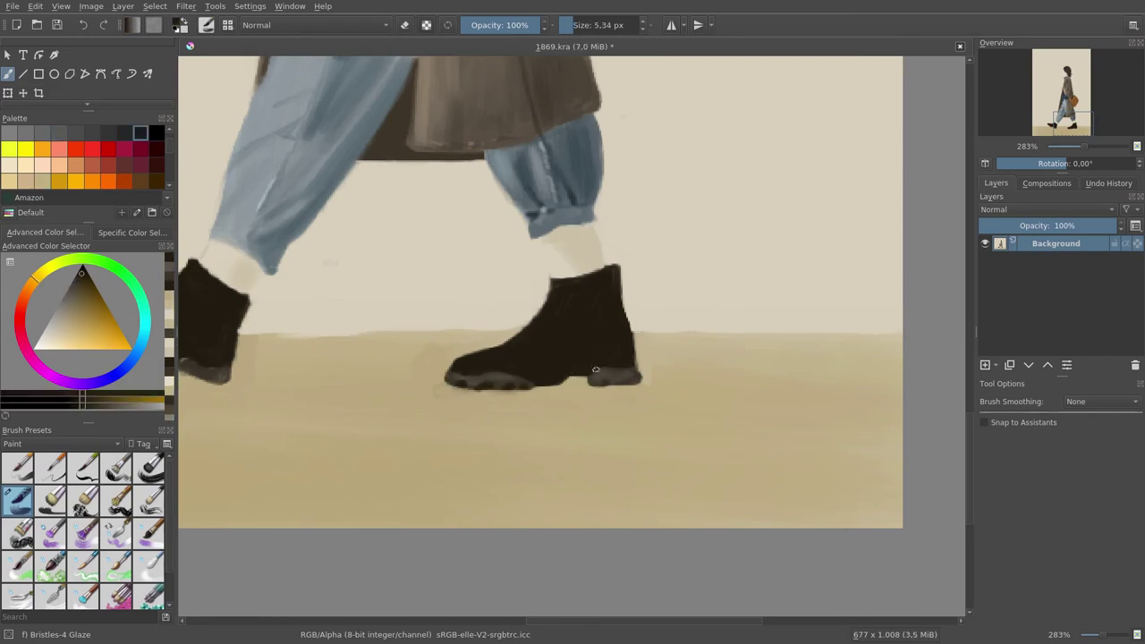
pyautogui.press('2')
pyautogui.scroll(5, 357, 358)
pyautogui.keyDown('ctrl'); pyautogui.click(350, 412); pyautogui.keyUp('ctrl')
# Paint tan floorboard lines across the wooden floor.
pyautogui.scroll(-2, 350, 413)
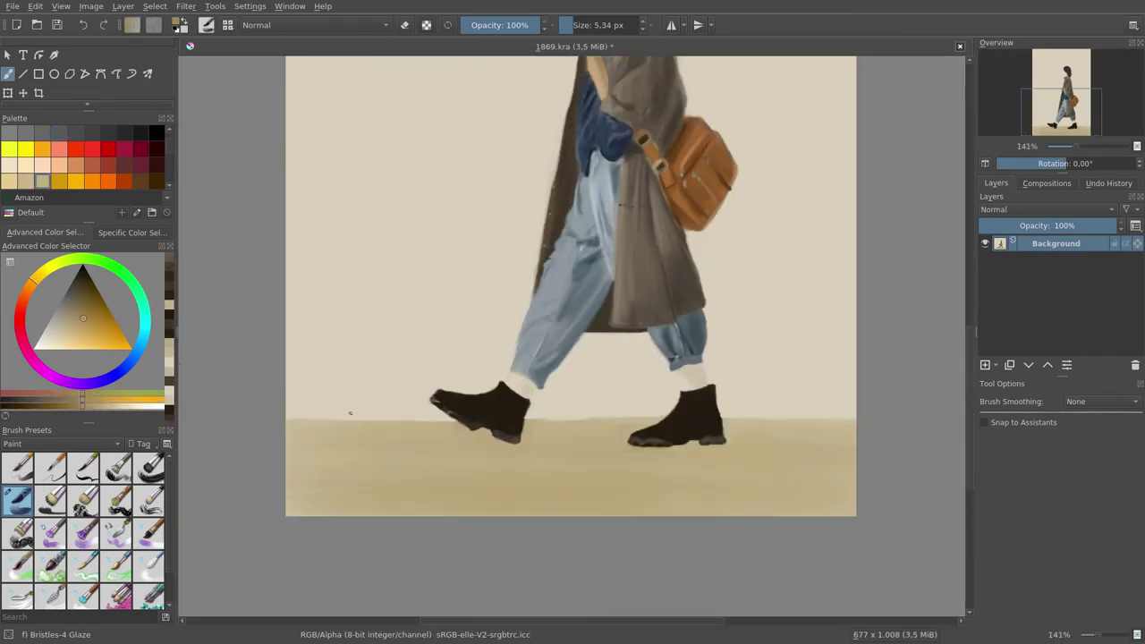
pyautogui.keyDown('ctrl'); pyautogui.click(762, 426); pyautogui.keyUp('ctrl')
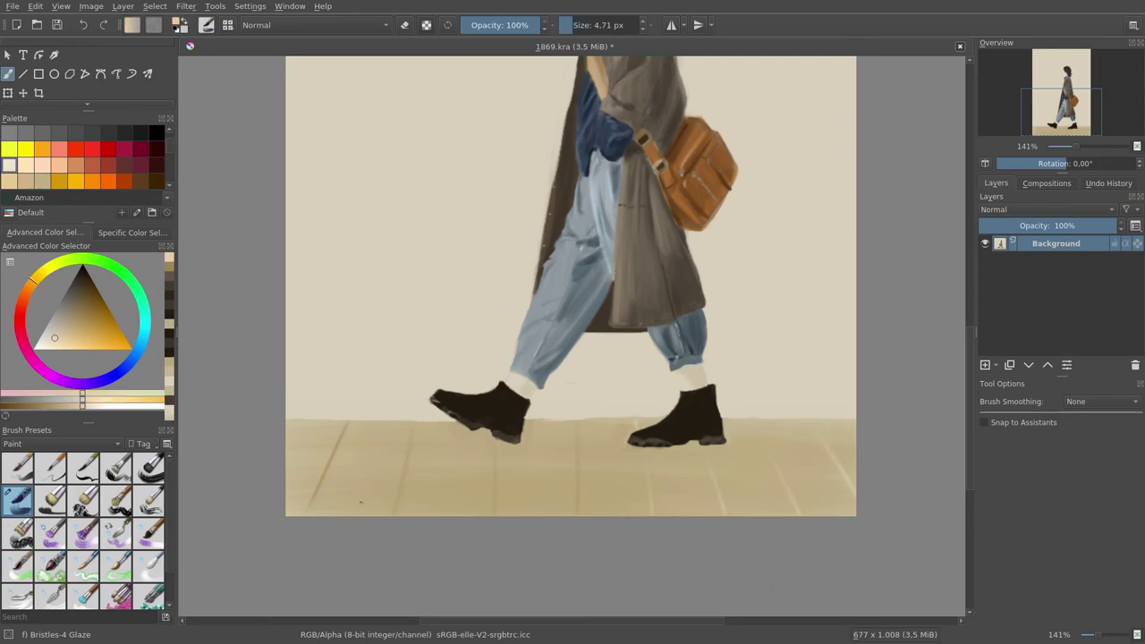
pyautogui.keyDown('ctrl'); pyautogui.click(407, 447); pyautogui.keyUp('ctrl')
pyautogui.moveTo(408, 447); pyautogui.dragTo(429, 447)
pyautogui.press('[')
pyautogui.press('[')
pyautogui.press('[')
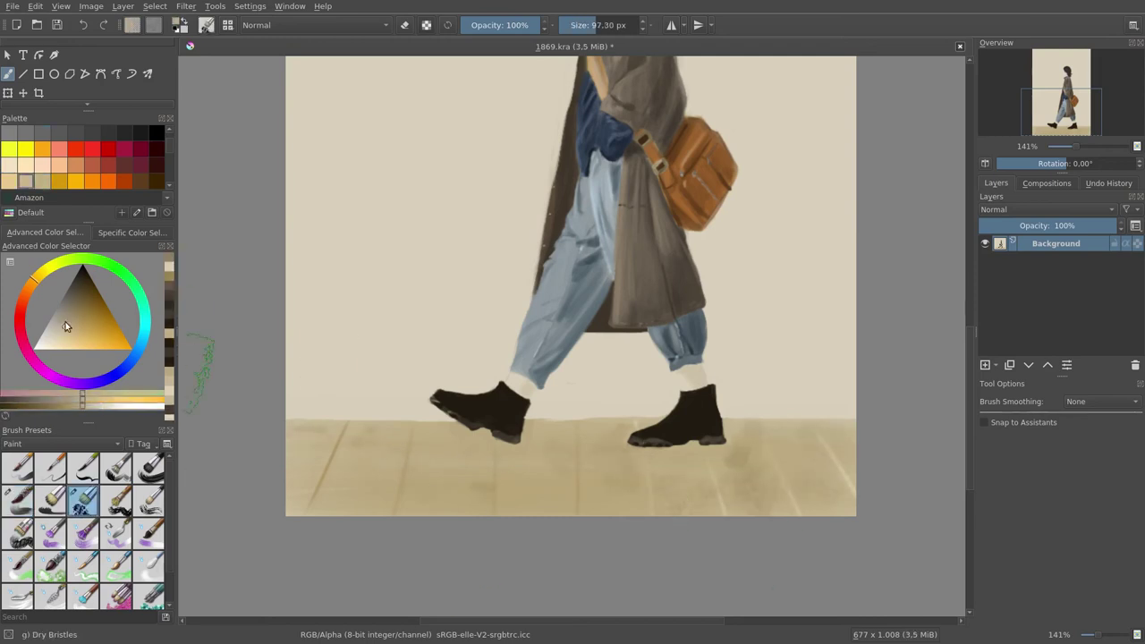
pyautogui.keyDown('ctrl'); pyautogui.click(503, 466); pyautogui.keyUp('ctrl')
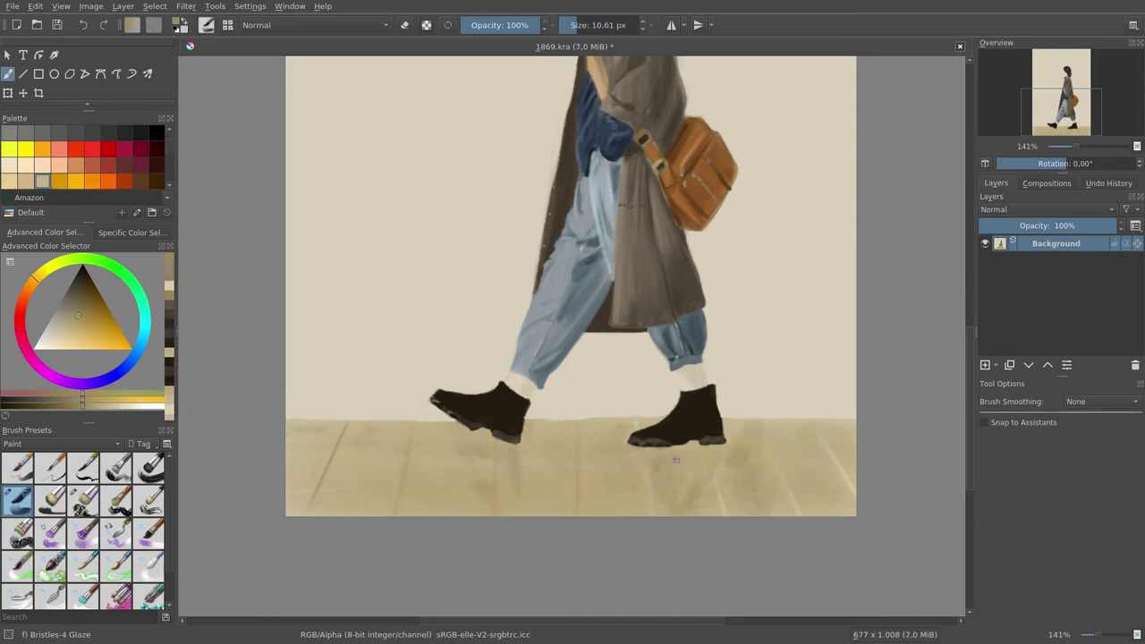
# Pick a dark grey-brown for boot reflections, zooming and rotating the view over the floor.
pyautogui.keyDown('ctrl'); pyautogui.click(639, 452); pyautogui.keyUp('ctrl')
pyautogui.keyDown('ctrl'); pyautogui.click(504, 482); pyautogui.keyUp('ctrl')
pyautogui.press('+')
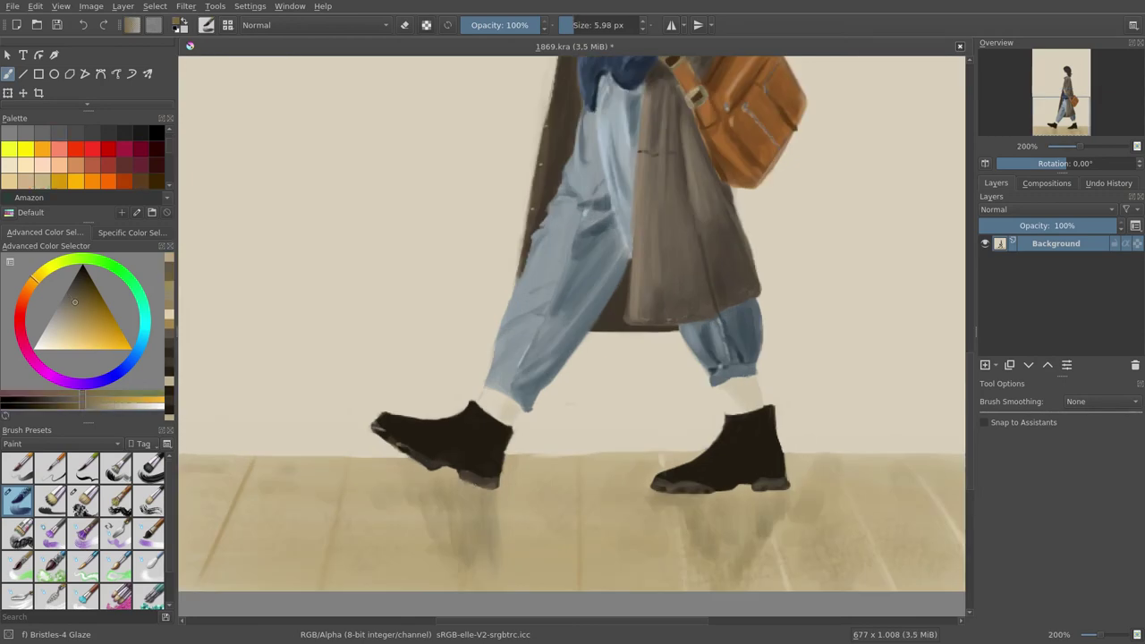
pyautogui.press('1')
pyautogui.hotkey('ctrl', ']')
pyautogui.hotkey('ctrl', ']')
pyautogui.hotkey('ctrl', ']')
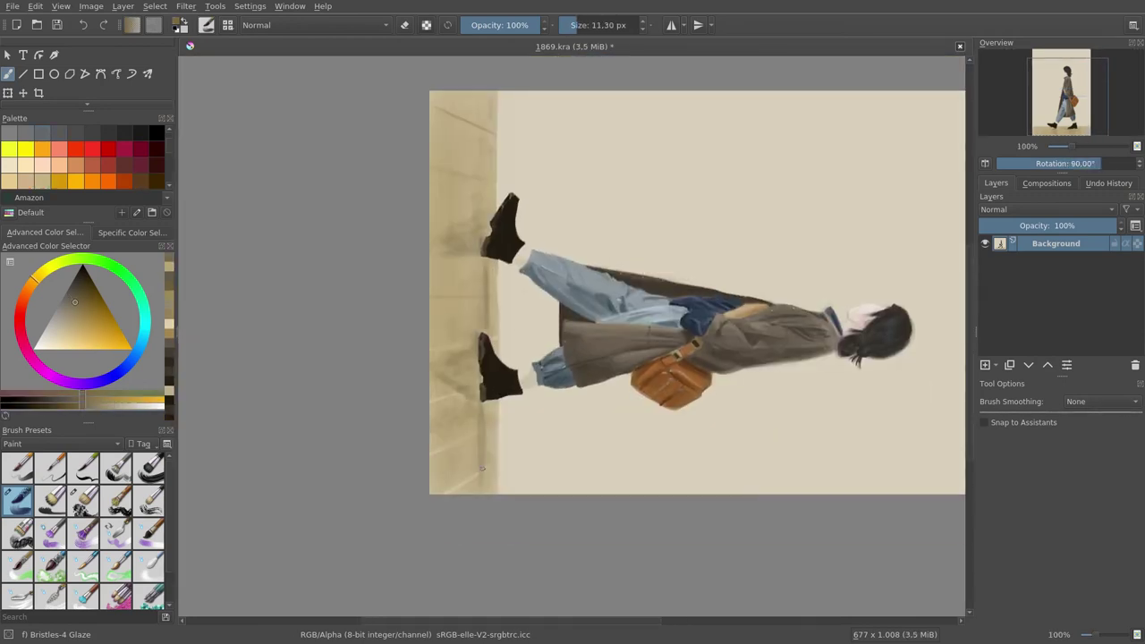
pyautogui.press('5')
pyautogui.press('/')
# Try the Dry Bristles brush for the wall, then return to Bristles-4 Glaze.
pyautogui.press('2')
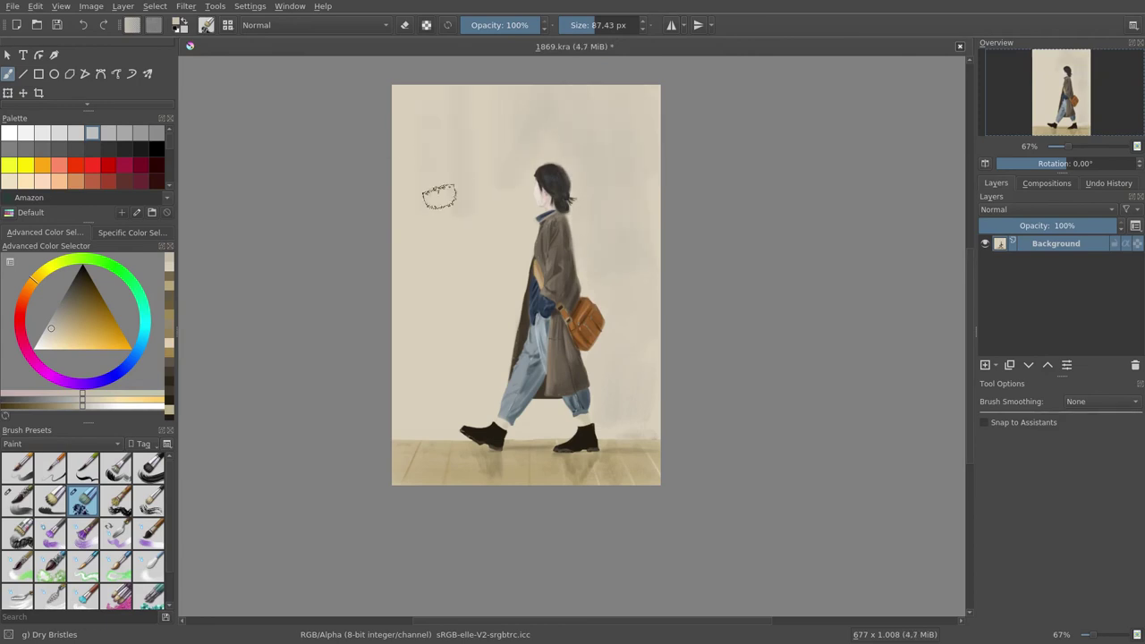
pyautogui.press('[')
pyautogui.press('[')
pyautogui.press('[')
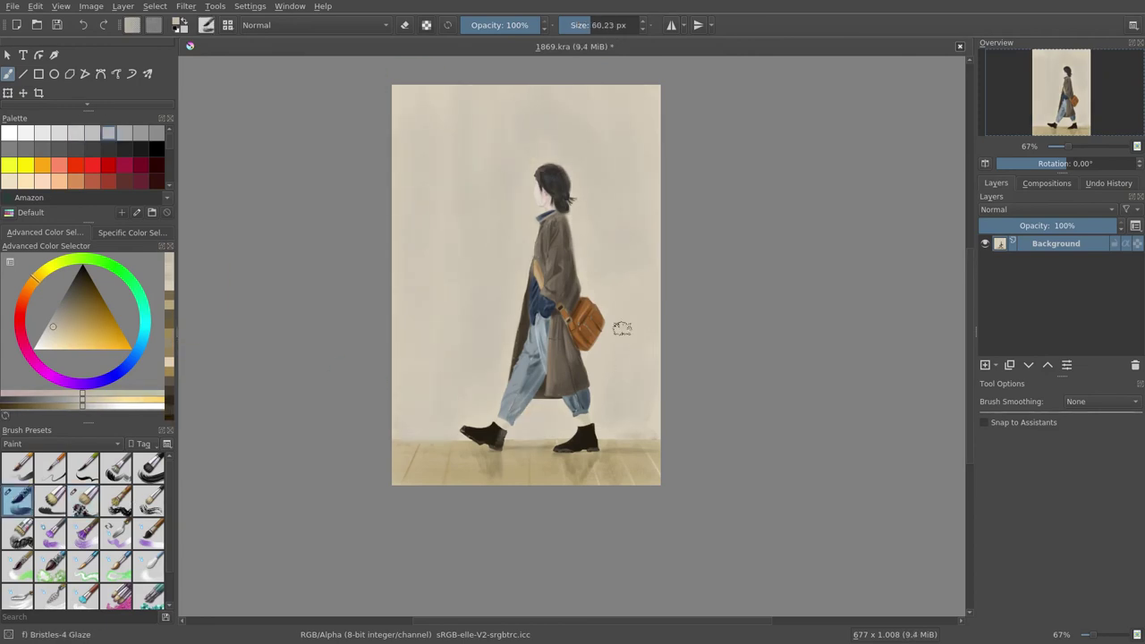
pyautogui.keyDown('ctrl'); pyautogui.click(621, 328); pyautogui.keyUp('ctrl')
pyautogui.scroll(3, 441, 494)
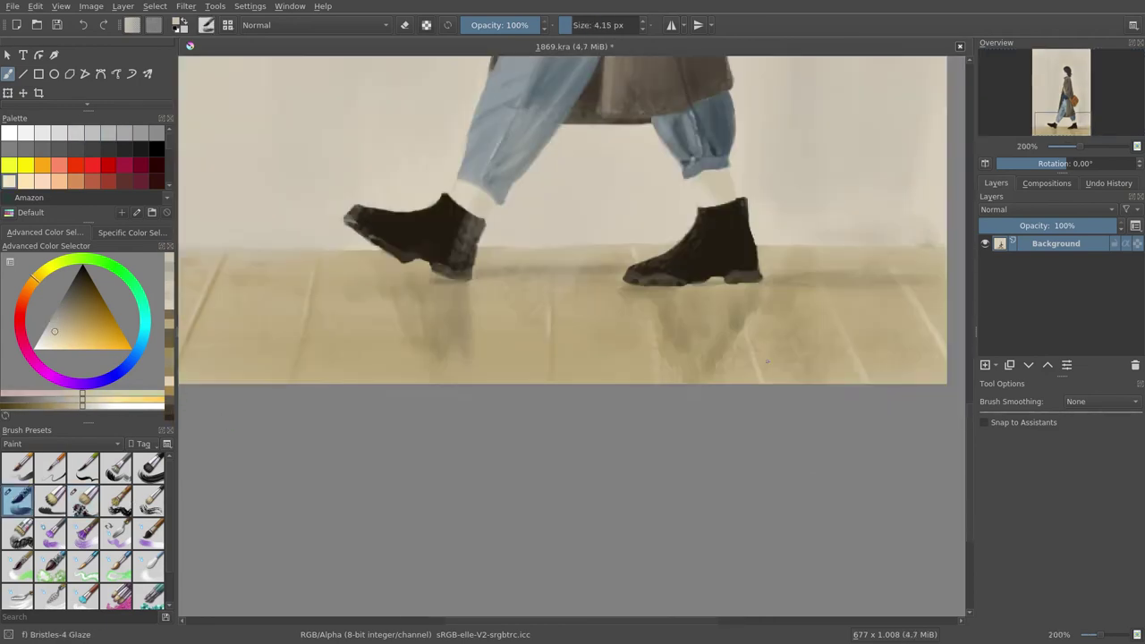
# Tint the right sock with pinkish strokes.
pyautogui.press('2')
pyautogui.press(']')
pyautogui.press(']')
pyautogui.press(']')
pyautogui.scroll(3, 510, 358)
pyautogui.press('[')
pyautogui.press('[')
pyautogui.press('[')
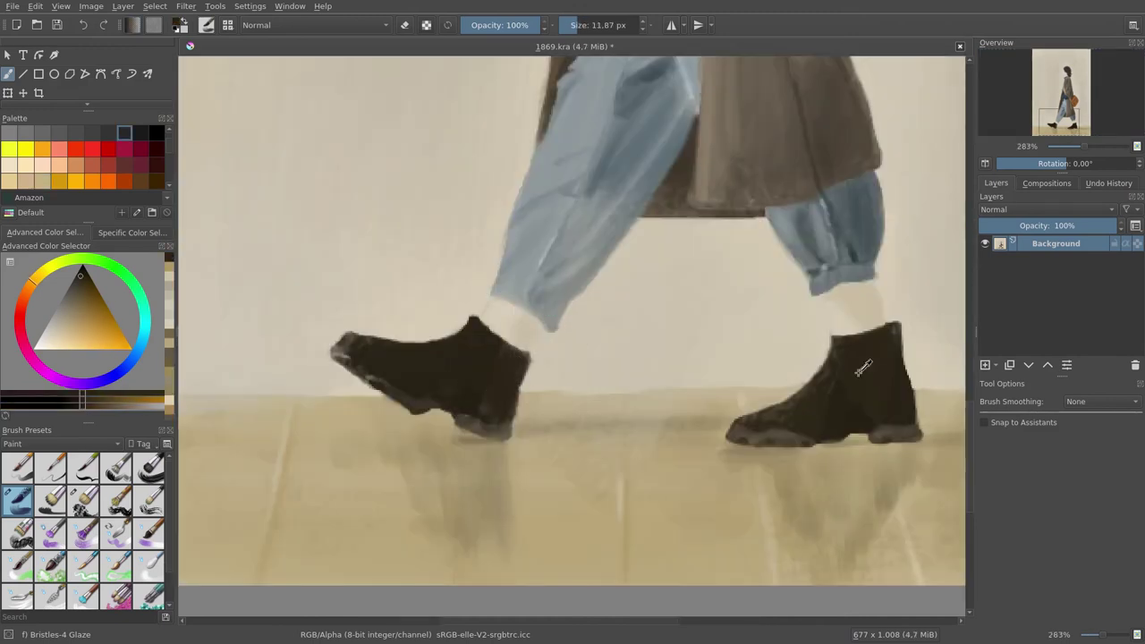
pyautogui.keyDown('ctrl'); pyautogui.click(534, 327); pyautogui.keyUp('ctrl')
pyautogui.moveTo(833, 307); pyautogui.dragTo(854, 295)
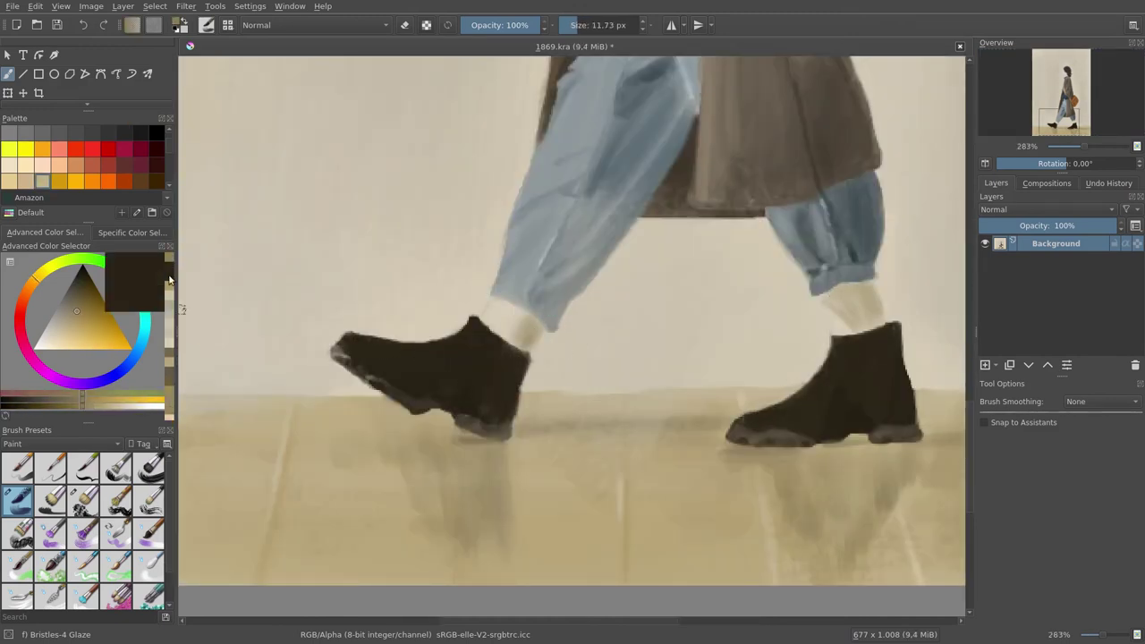
pyautogui.keyDown('ctrl'); pyautogui.click(846, 304); pyautogui.keyUp('ctrl')
pyautogui.press('[')
pyautogui.press('[')
# Choose a light tan with a small brush for the signature.
pyautogui.press('2')
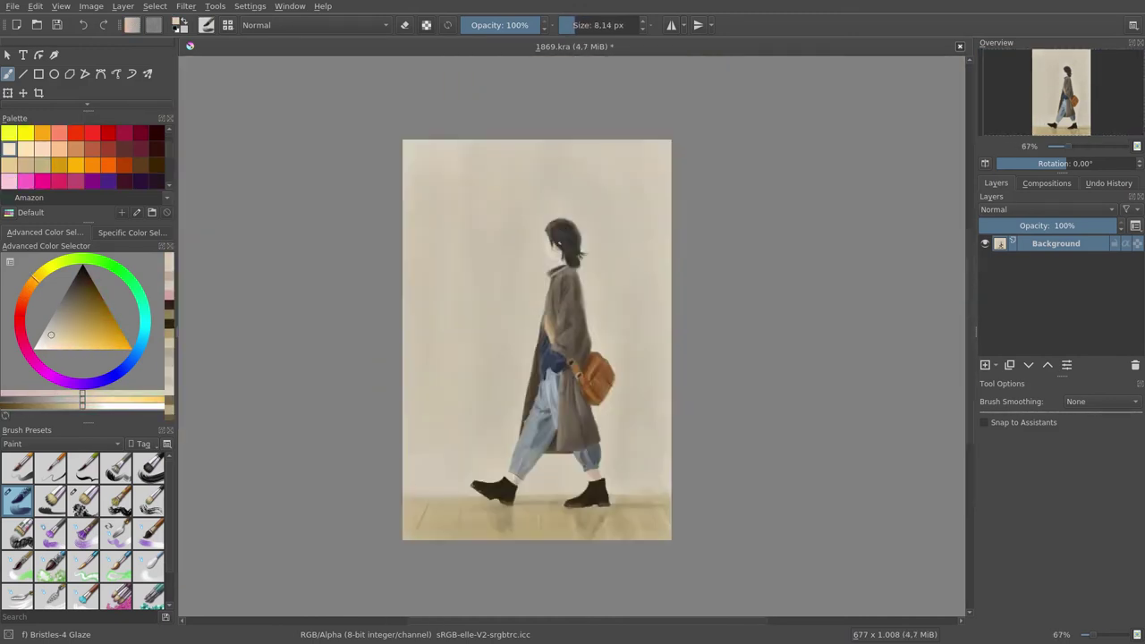
pyautogui.scroll(5, 608, 268)
pyautogui.press('[')
pyautogui.press('[')
pyautogui.keyDown('ctrl'); pyautogui.click(523, 288); pyautogui.keyUp('ctrl')
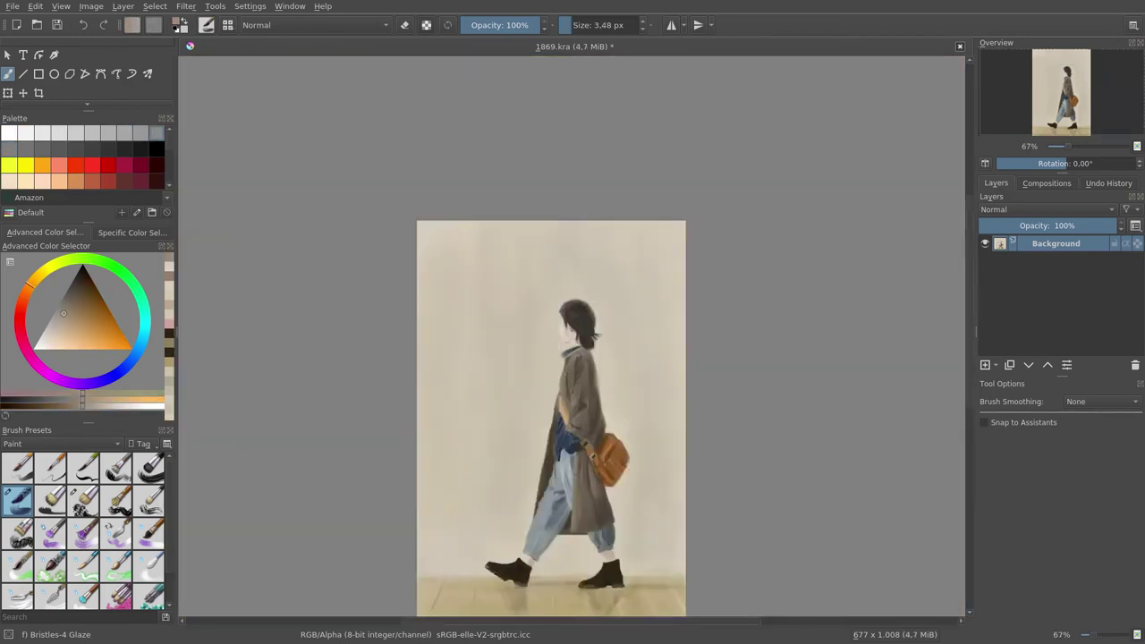
pyautogui.press('2')
pyautogui.scroll(6, 608, 393)
pyautogui.press('[')
pyautogui.keyDown('ctrl'); pyautogui.click(525, 322); pyautogui.keyUp('ctrl')
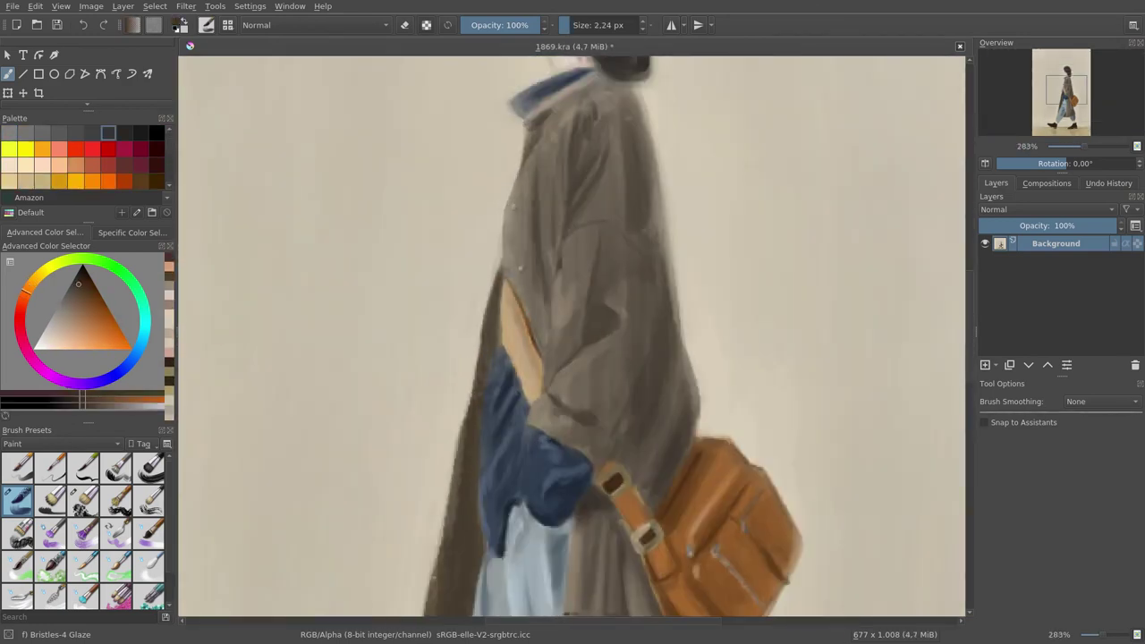
pyautogui.press('[')
pyautogui.press('[')
# Sign the floor's lower-right corner and show the painting in canvas-only mode.
pyautogui.press('2')
pyautogui.scroll(4, 555, 501)
pyautogui.moveTo(598, 483); pyautogui.dragTo(632, 476)
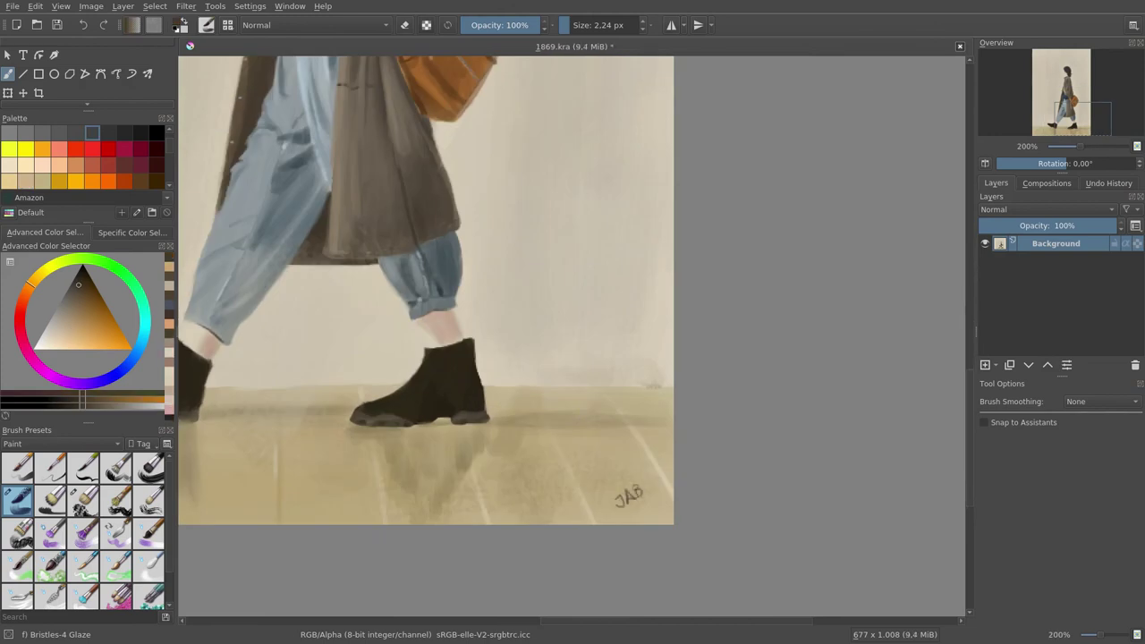
pyautogui.press('2')
pyautogui.press('Tab')
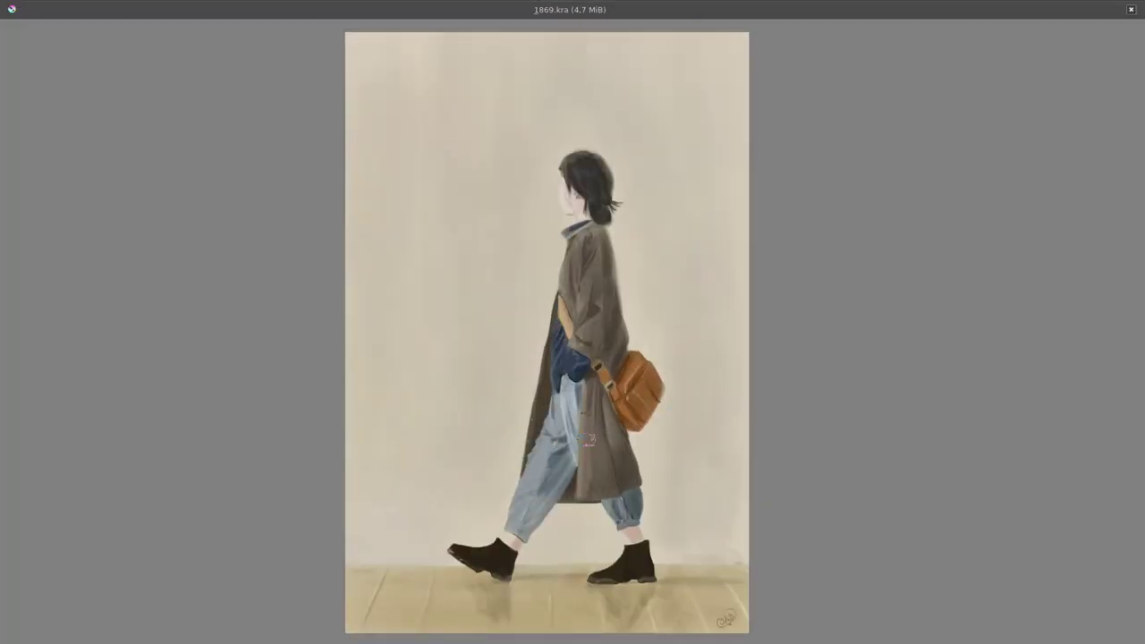